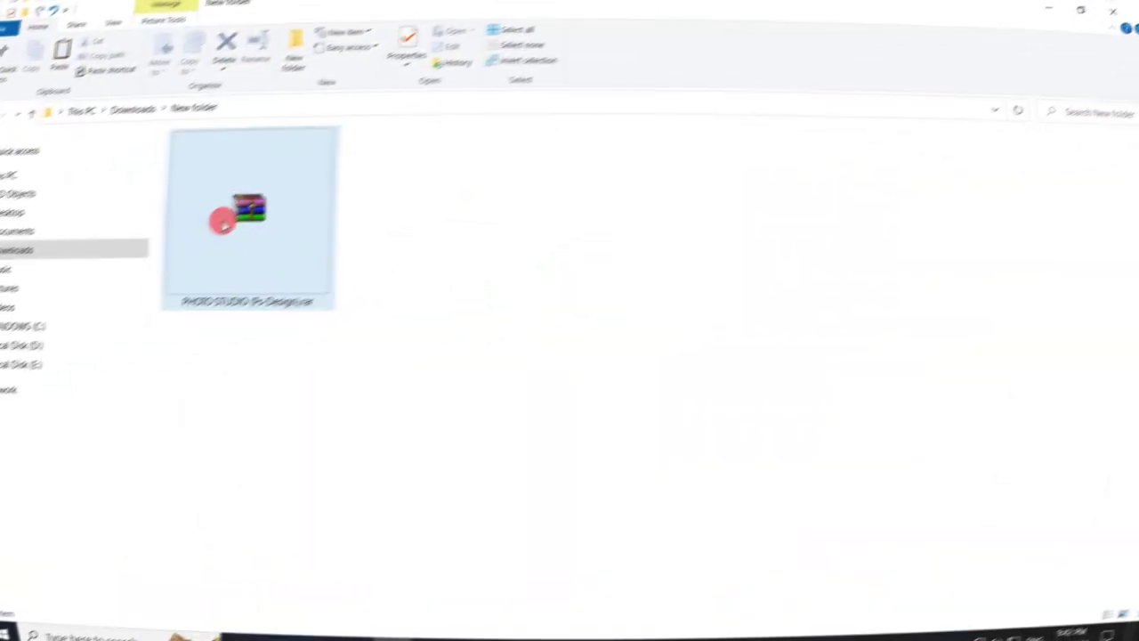
Extract the RAR here with the archive password, then drag PHOTO STUDIO (Ps-Design).psd into Photoshop
click(348, 287)
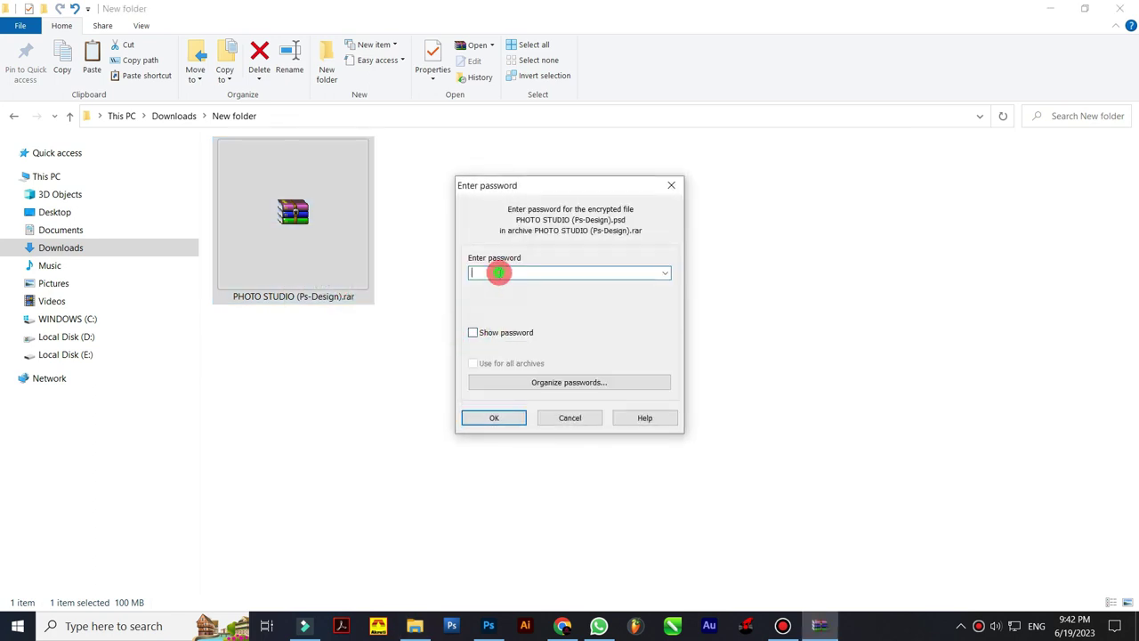
text(45)
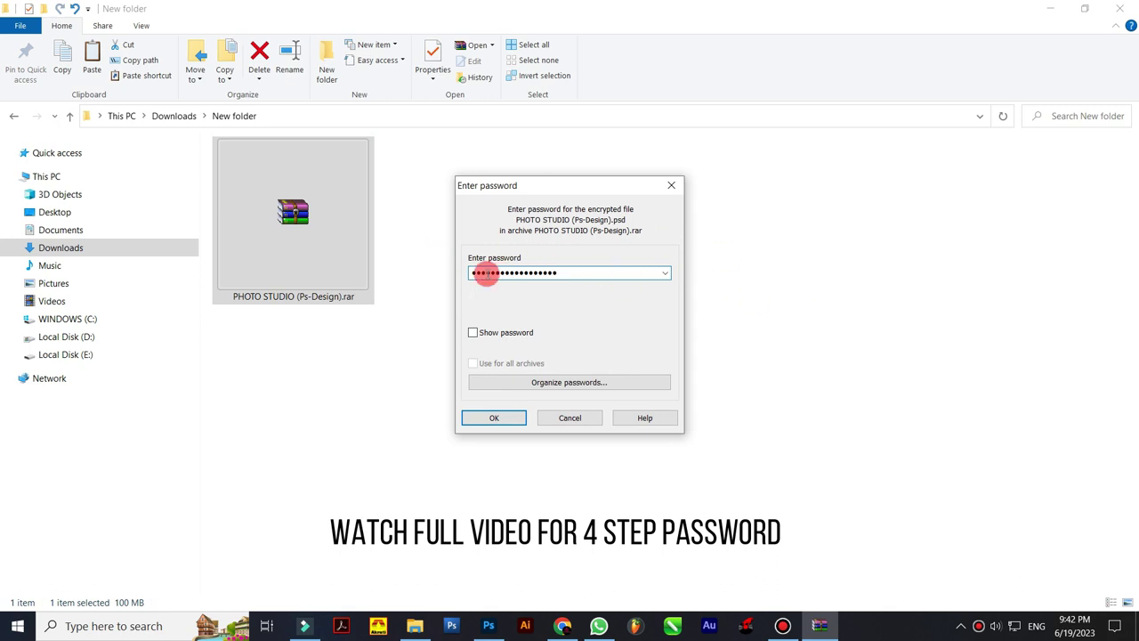
drag(555, 275, 455, 276)
click(513, 419)
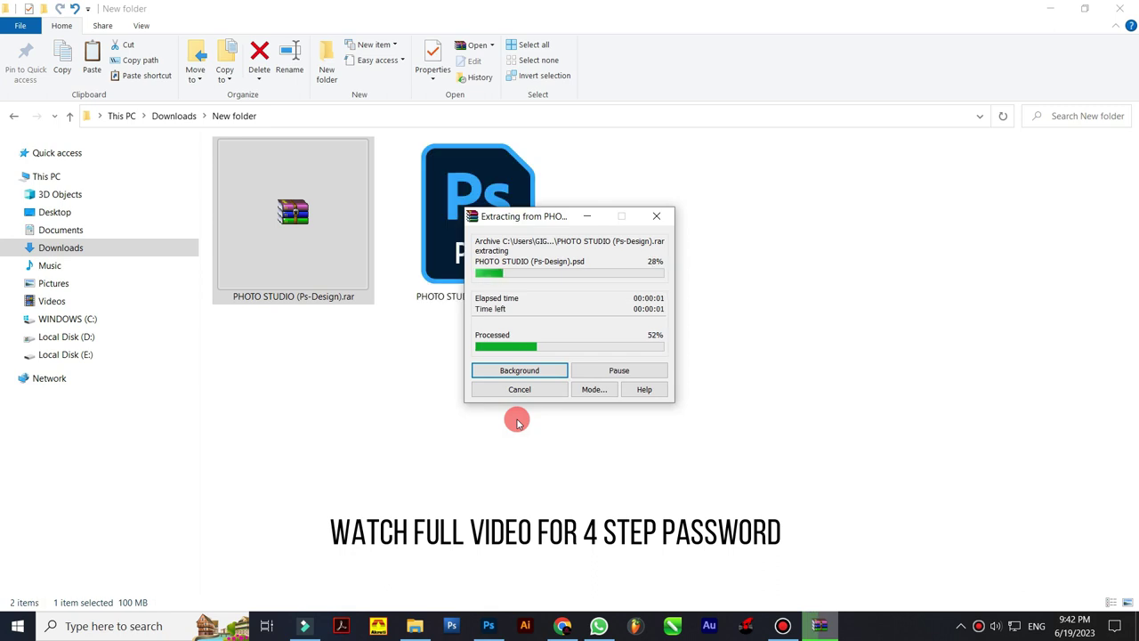
mouse_move(308, 286)
mouse_down()
mouse_move(496, 630)
mouse_move(609, 129)
mouse_move(600, 140)
mouse_up()
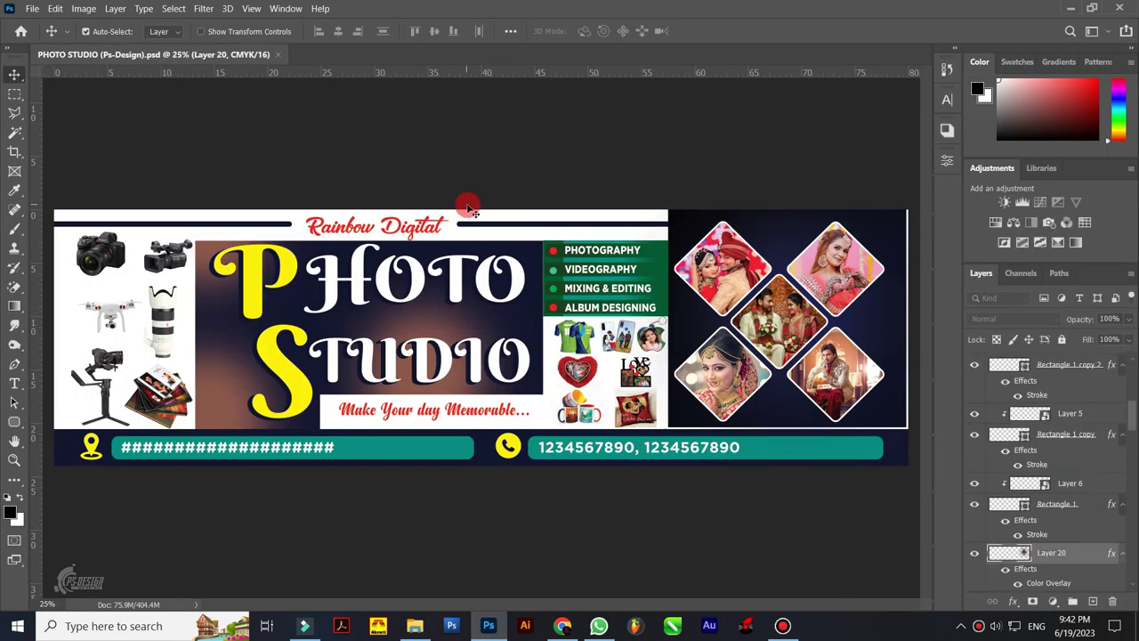
click(89, 12)
mouse_move(143, 24)
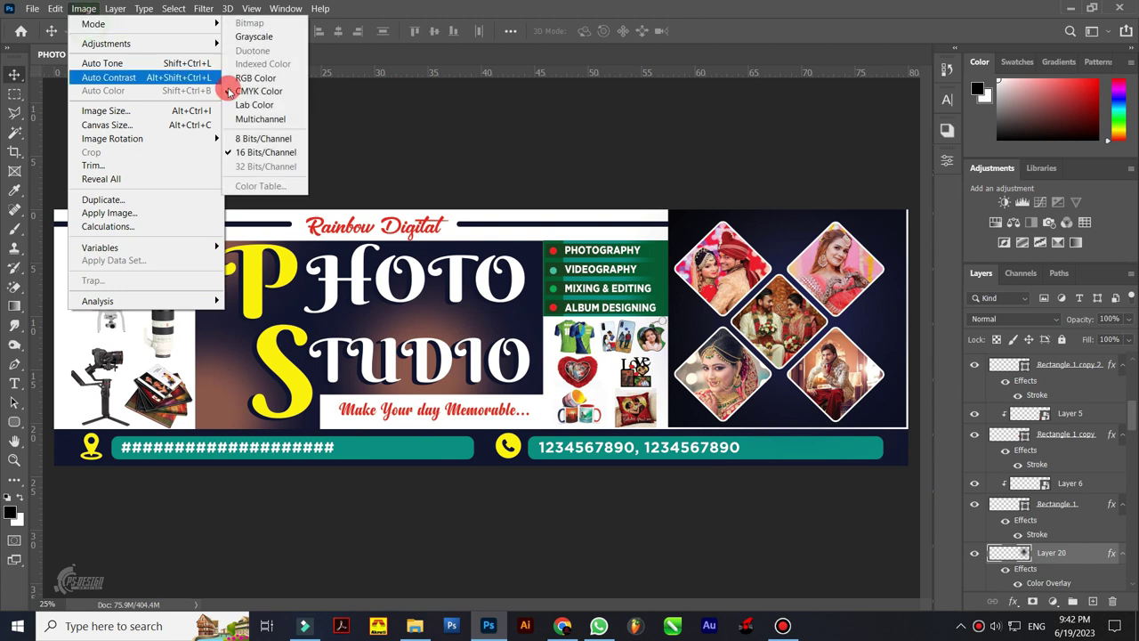
click(84, 8)
click(84, 9)
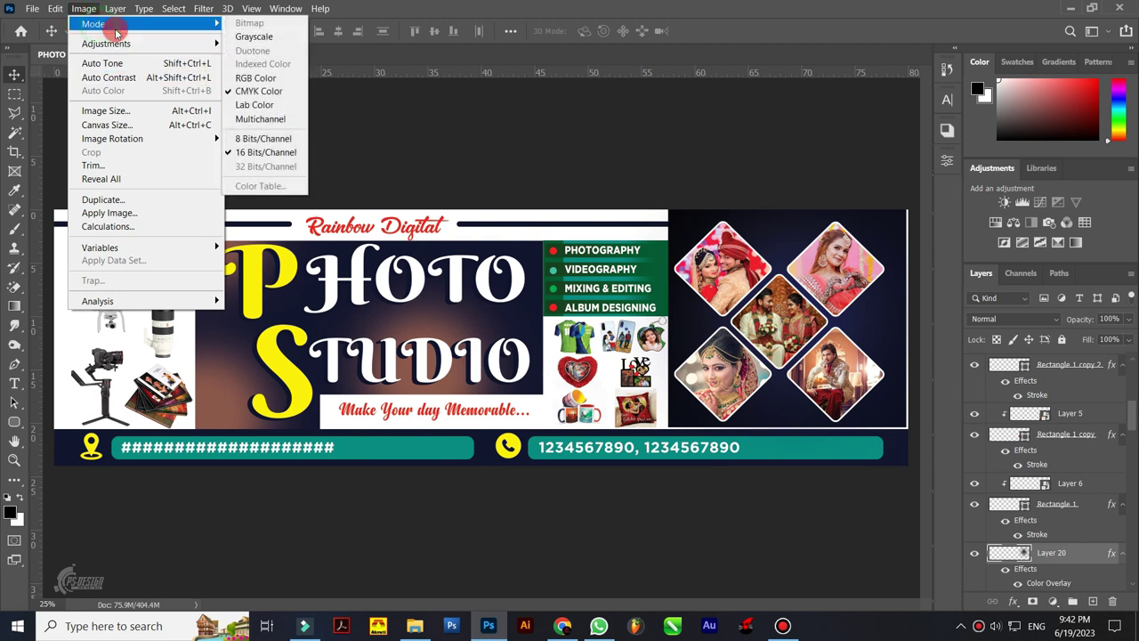
click(125, 110)
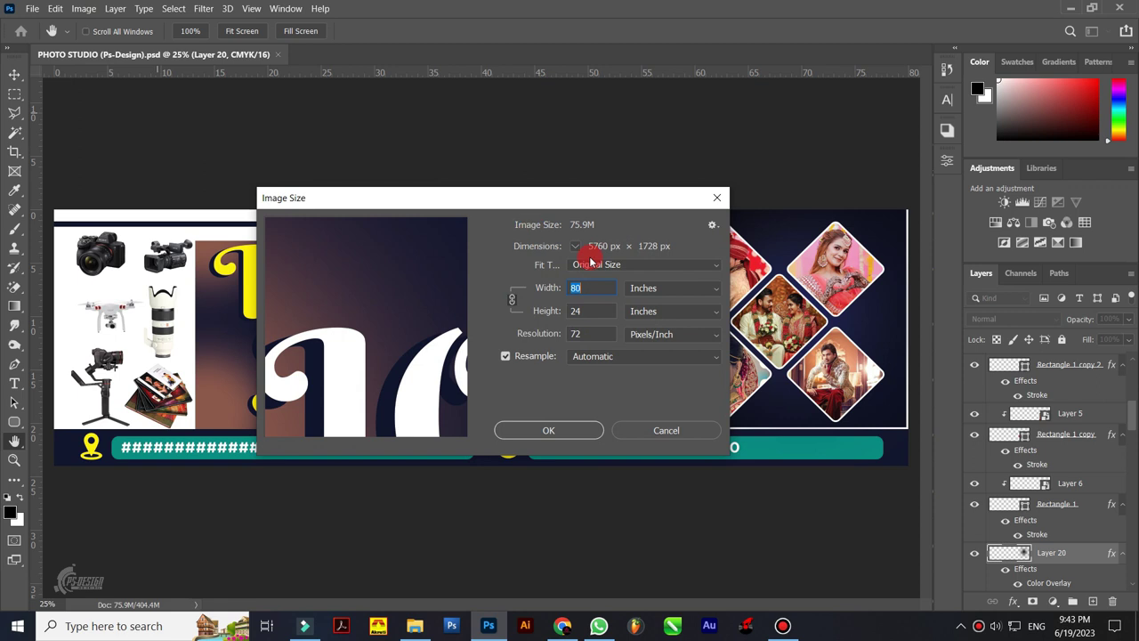
click(512, 301)
click(587, 441)
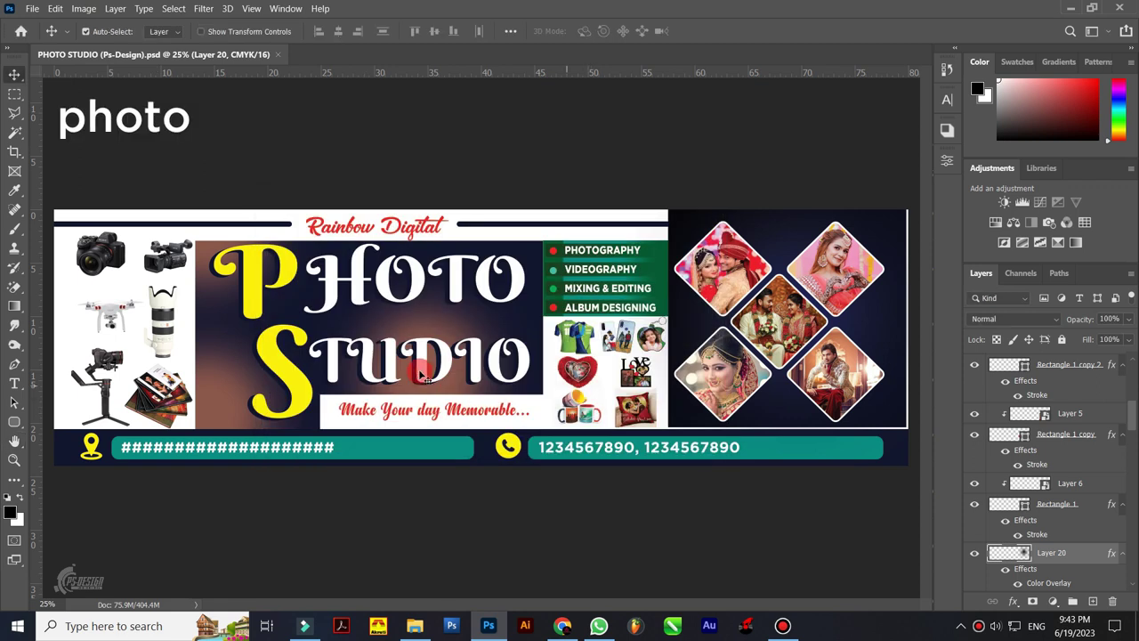
key(ctrl+plus)
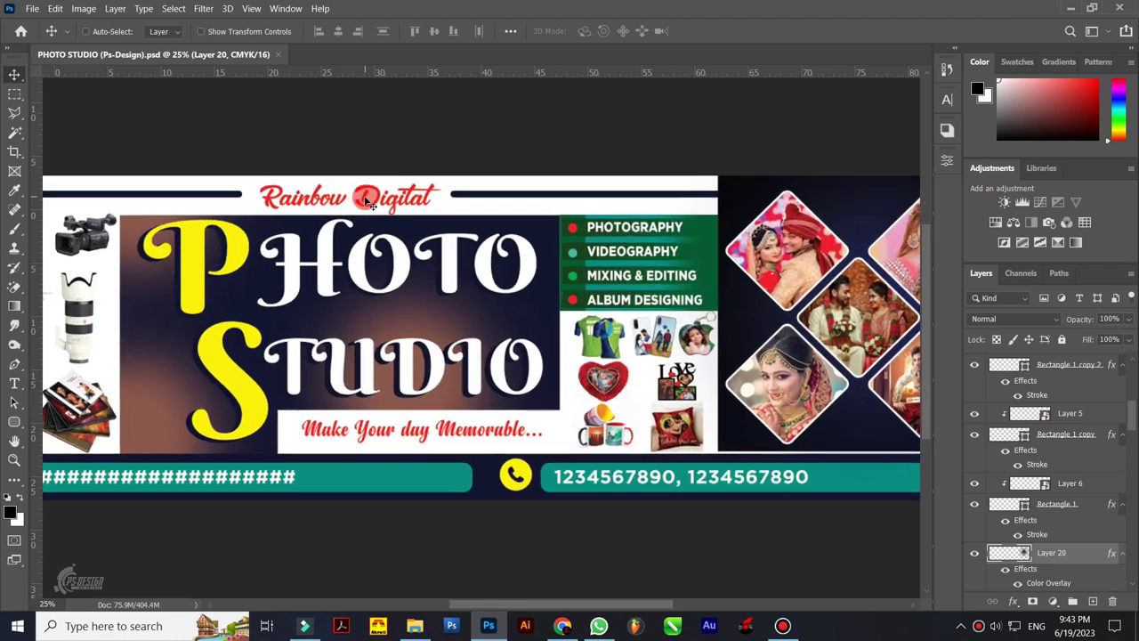
key(ctrl+plus)
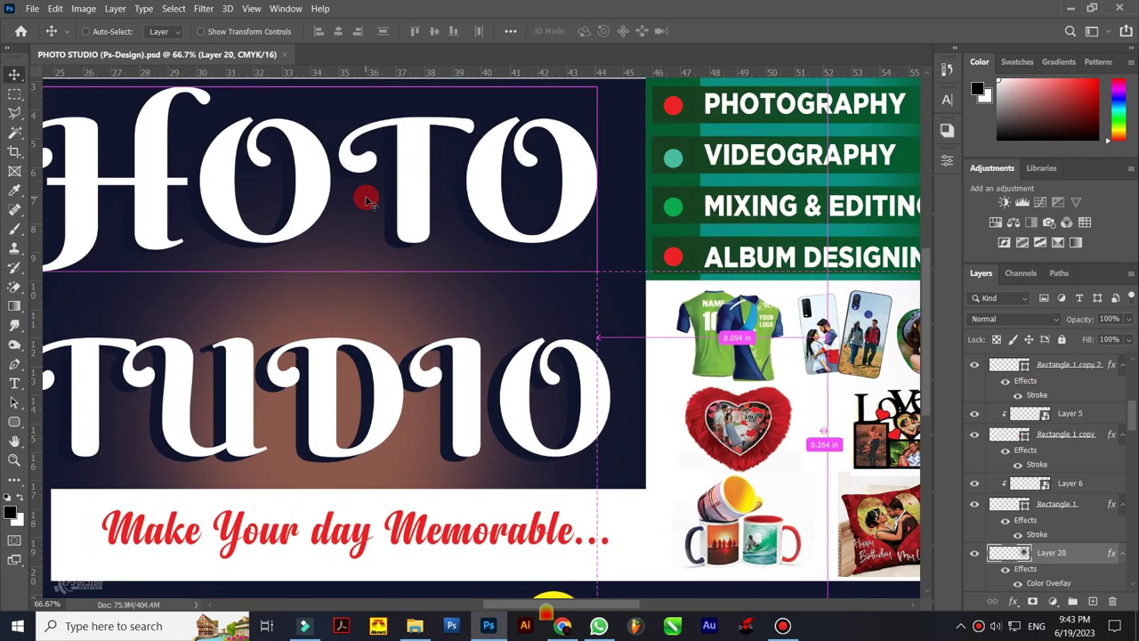
key(ctrl+plus)
scroll(361, 262, left, 3)
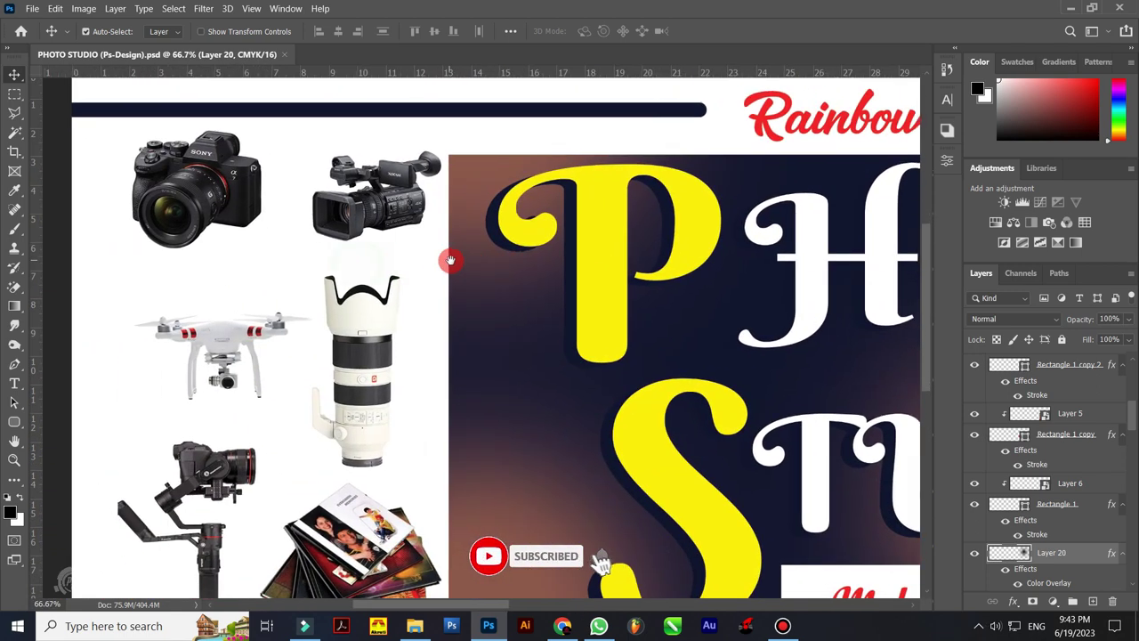
scroll(468, 305, down, 5)
scroll(486, 341, right, 6)
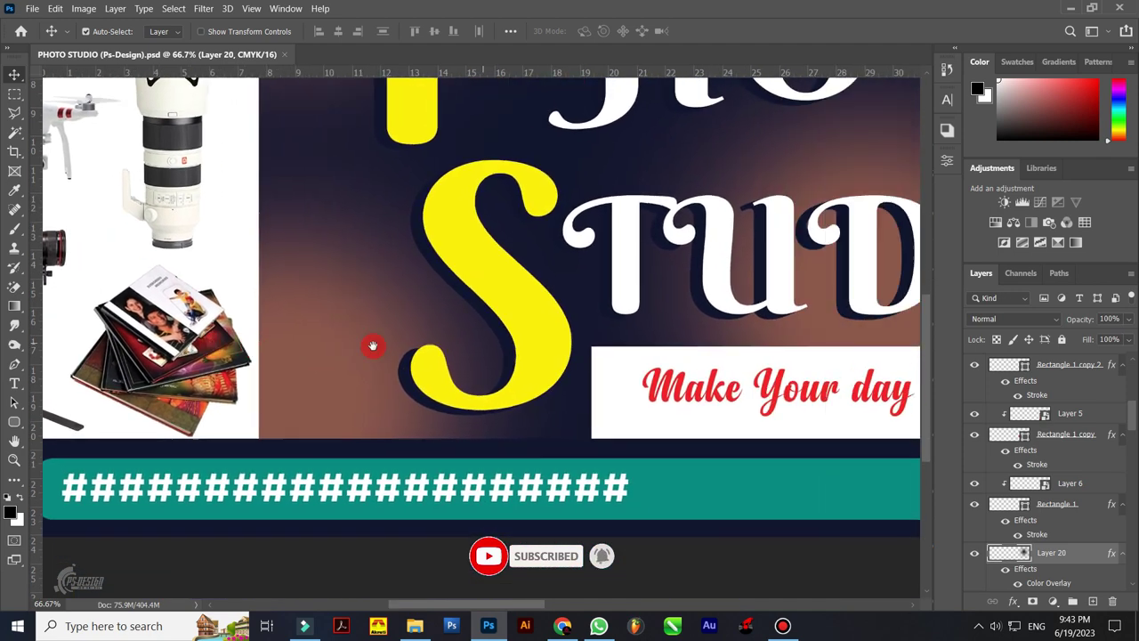
scroll(415, 389, up, 4)
scroll(452, 409, up, 3)
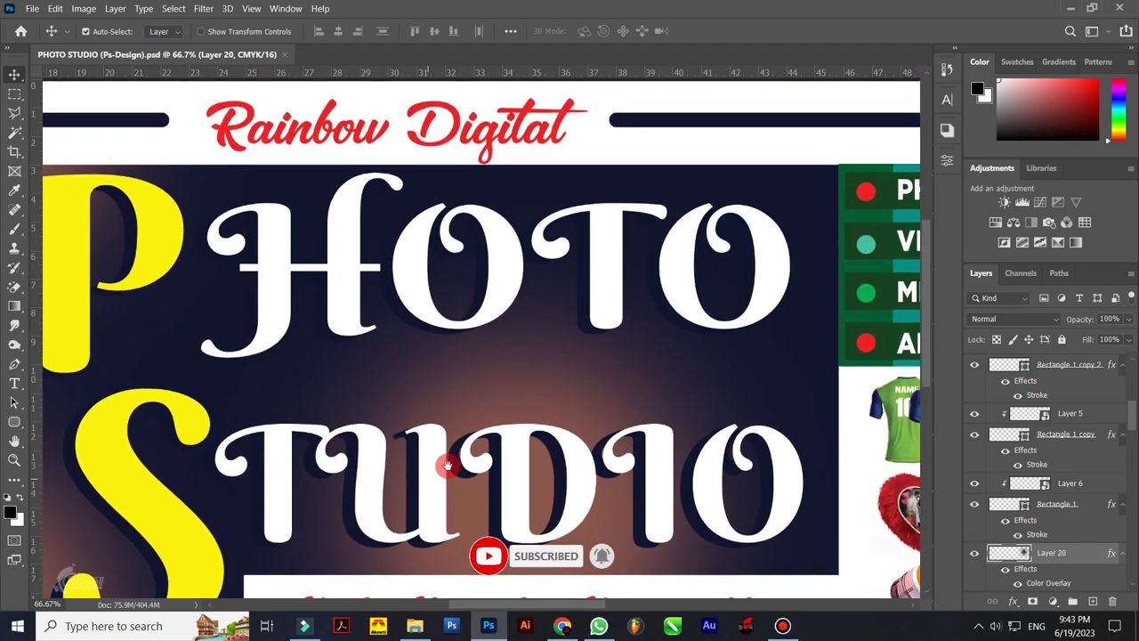
scroll(501, 440, right, 4)
scroll(556, 443, down, 1)
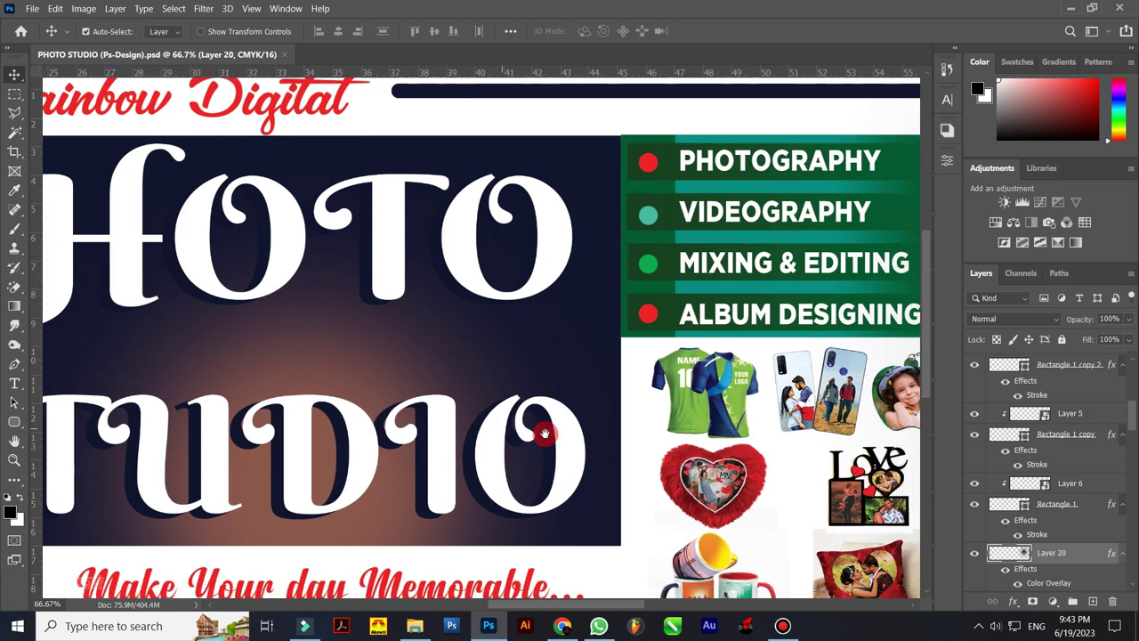
scroll(541, 441, right, 2)
scroll(552, 458, right, 4)
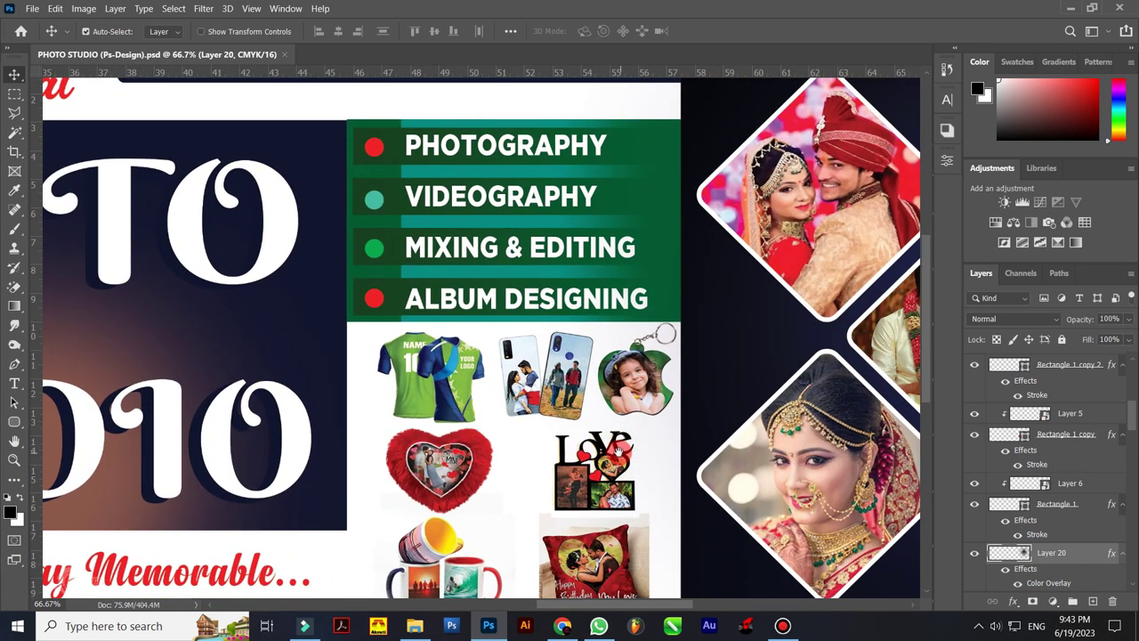
scroll(620, 454, right, 3)
scroll(605, 418, down, 5)
scroll(569, 392, right, 2)
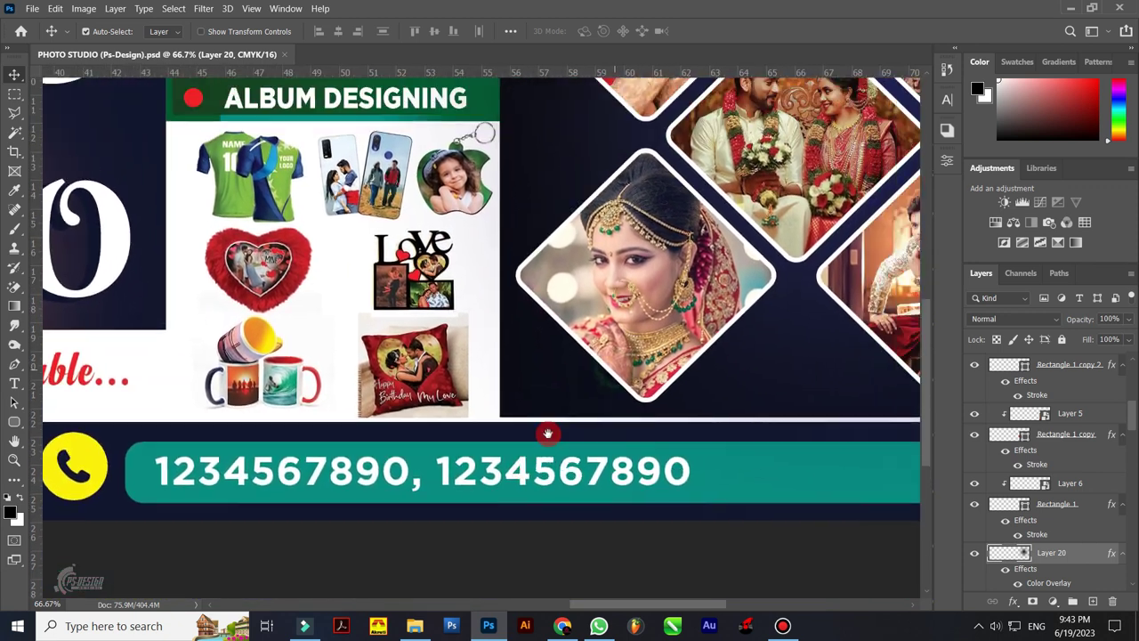
scroll(551, 418, up, 3)
scroll(551, 419, right, 3)
scroll(605, 401, up, 3)
scroll(605, 400, right, 2)
scroll(638, 388, up, 2)
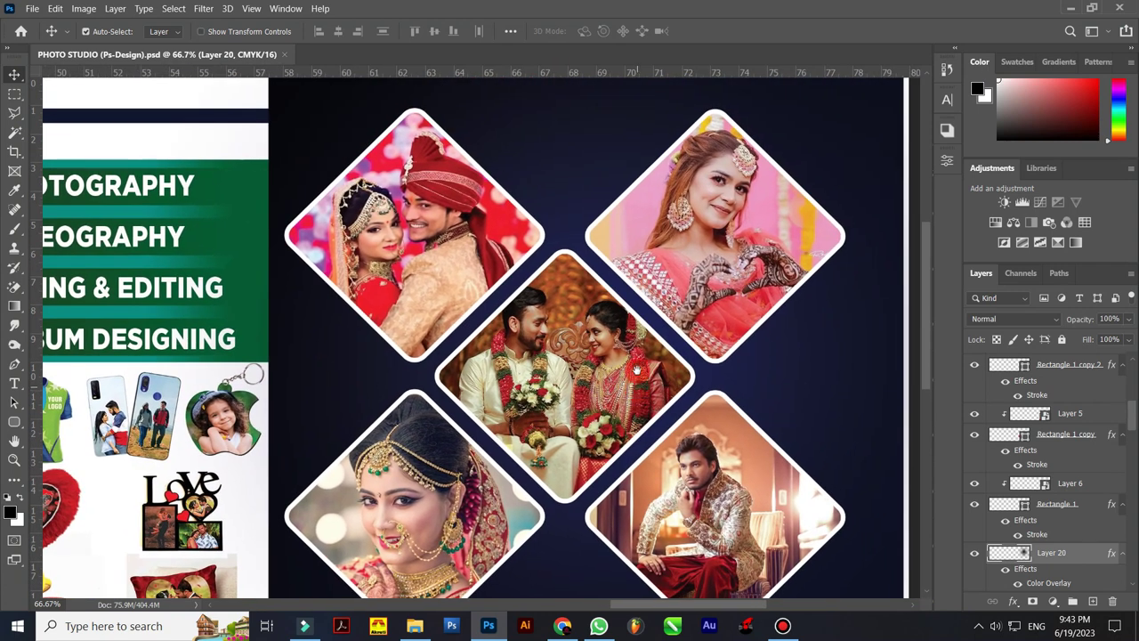
scroll(637, 388, up, 1)
scroll(623, 365, left, 2)
scroll(624, 365, down, 1)
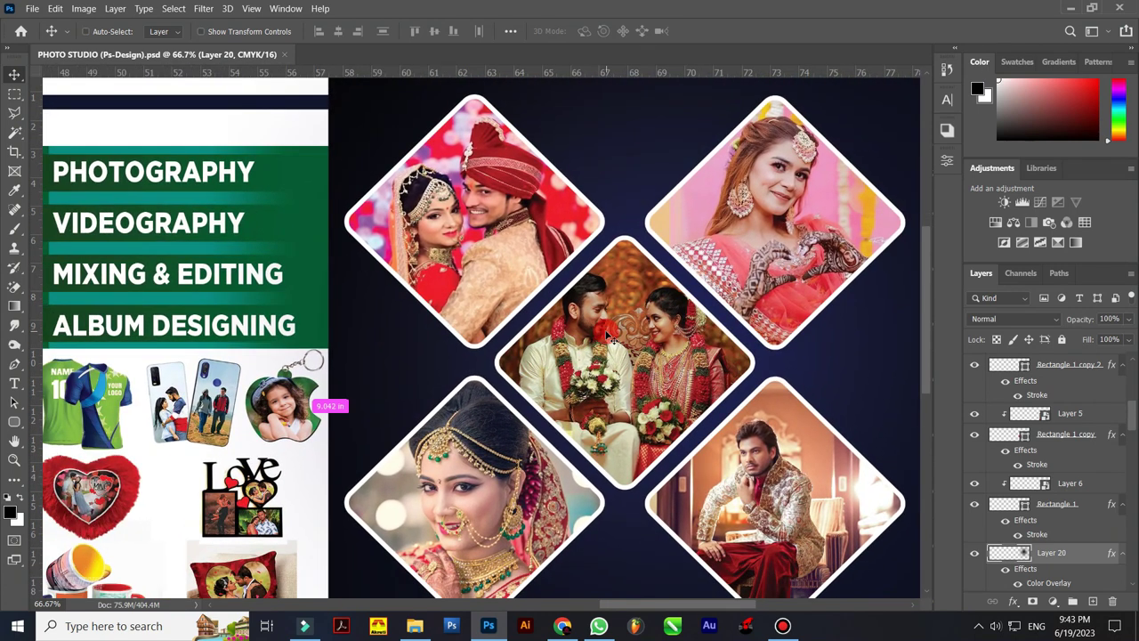
scroll(608, 336, down, 1)
scroll(608, 336, down, 1)
scroll(608, 336, down, 1)
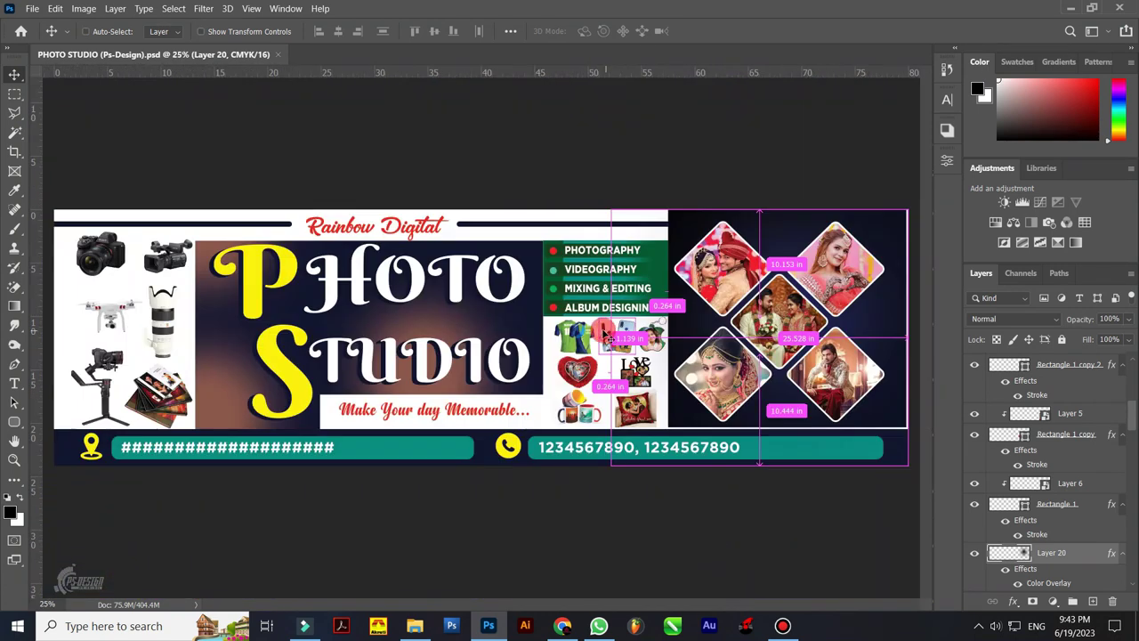
double_click(602, 297)
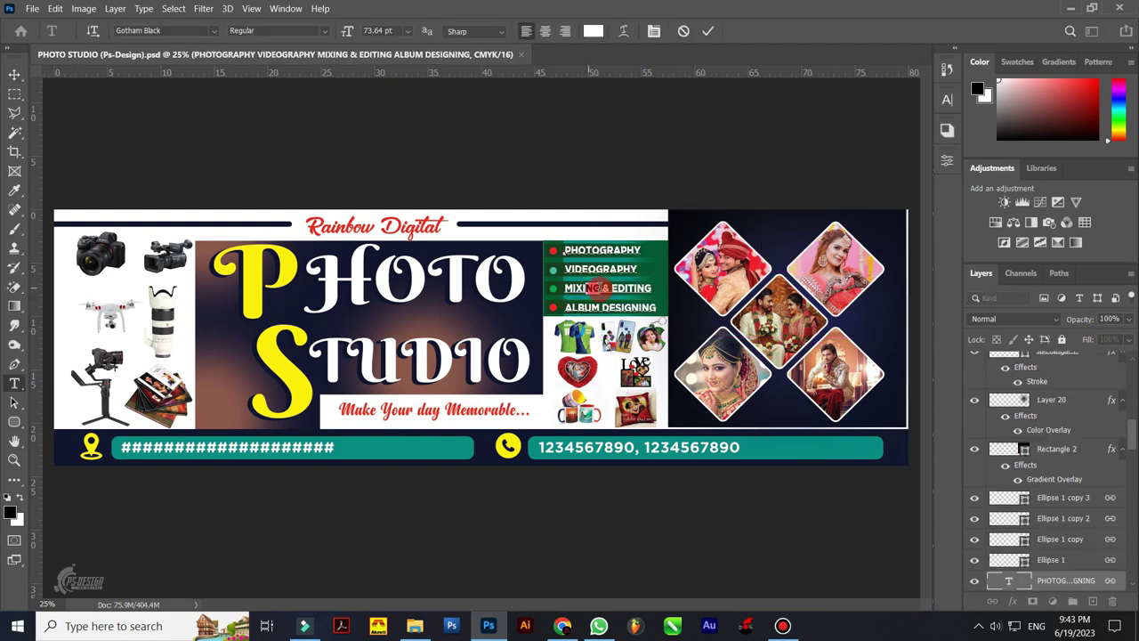
text(ing)
key(ctrl+Return)
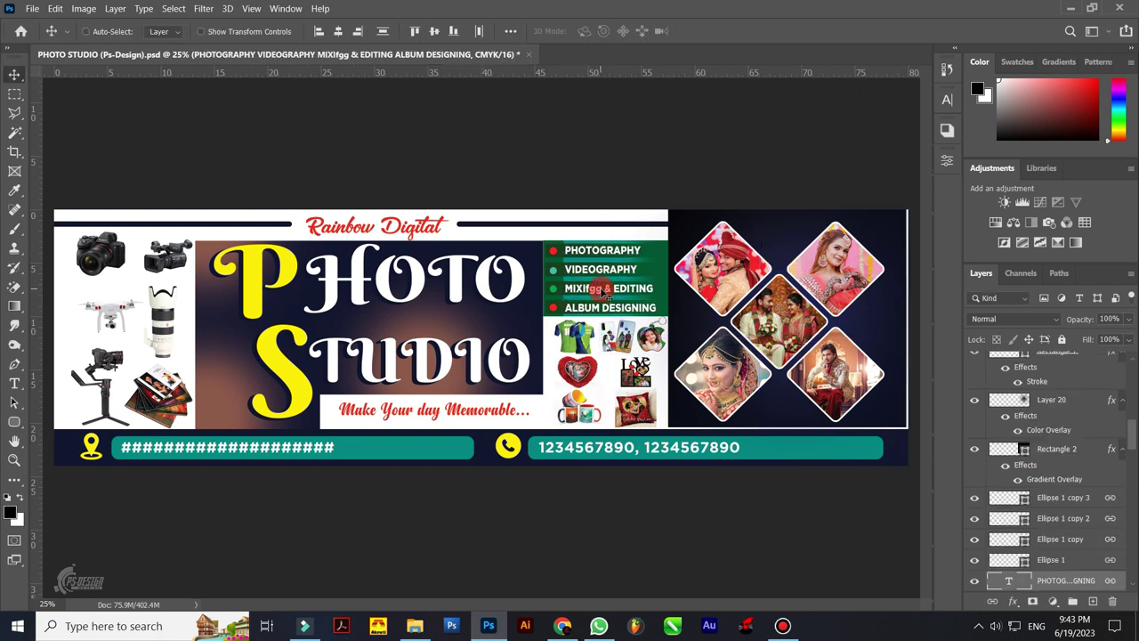
key(ctrl+z)
key(ctrl+z)
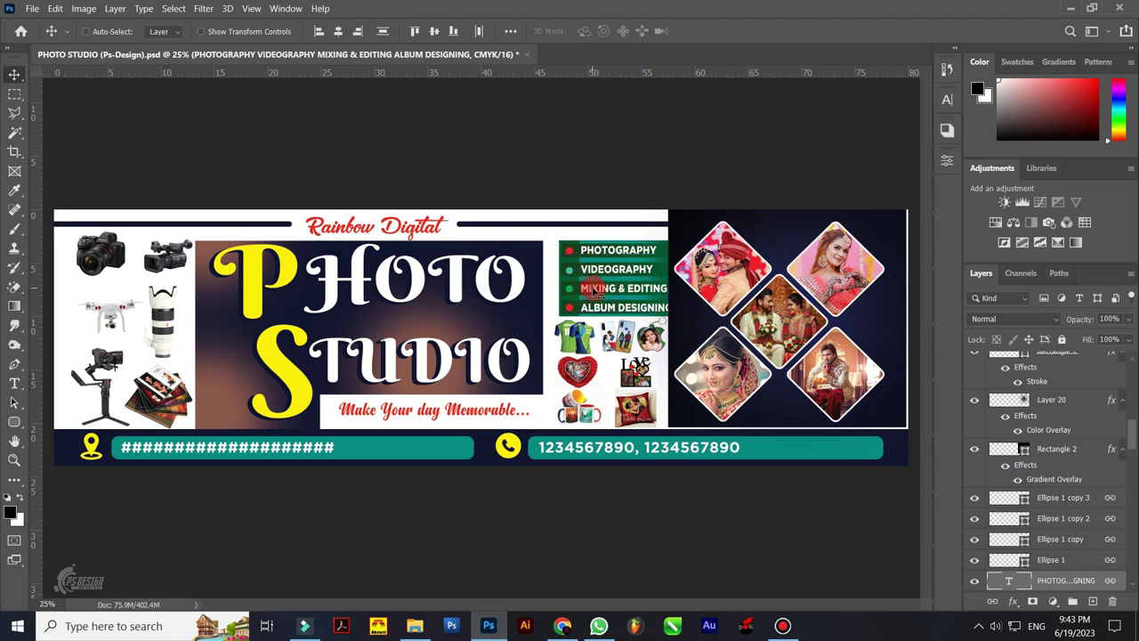
key(ctrl+z)
click(1059, 552)
scroll(1045, 500, down, 1)
click(977, 512)
click(976, 512)
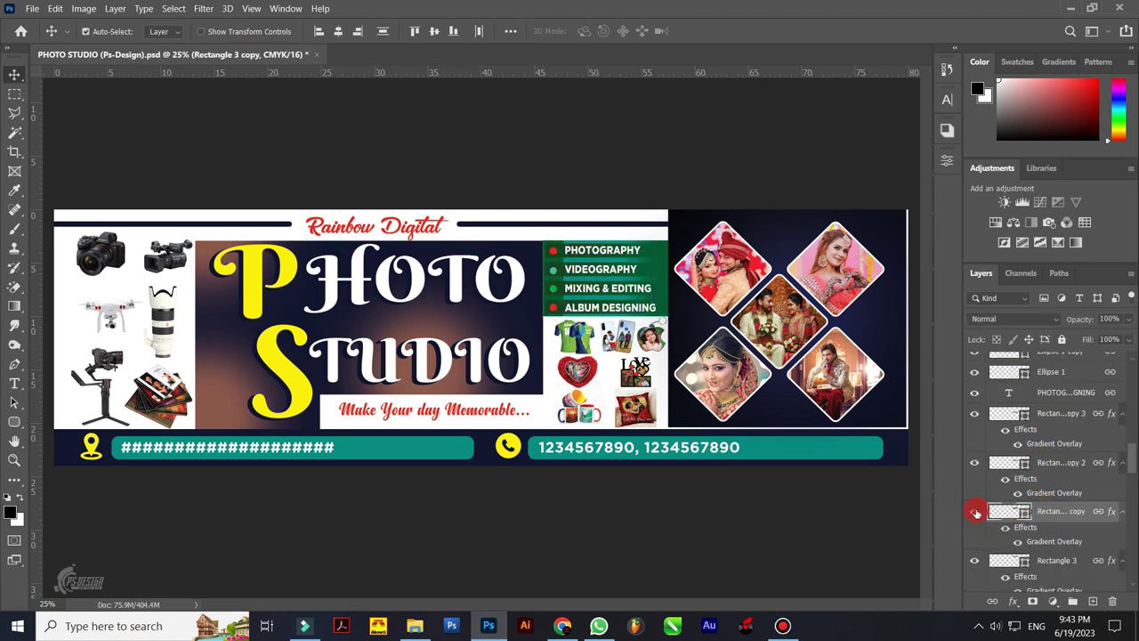
click(974, 463)
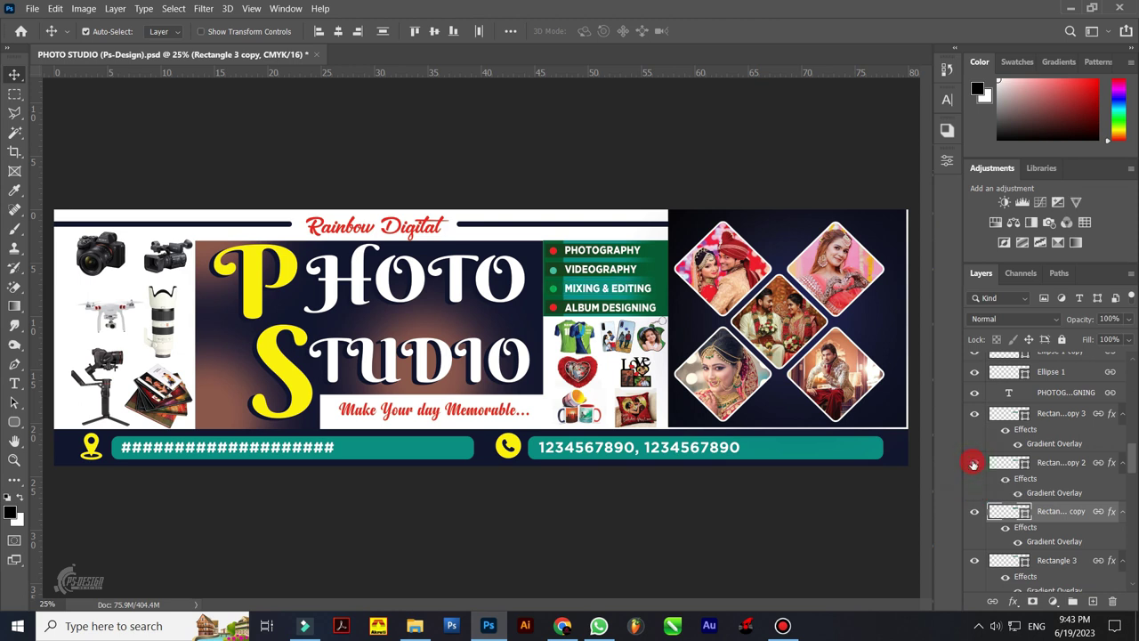
ctrl+click(623, 343)
drag(639, 350, 721, 385)
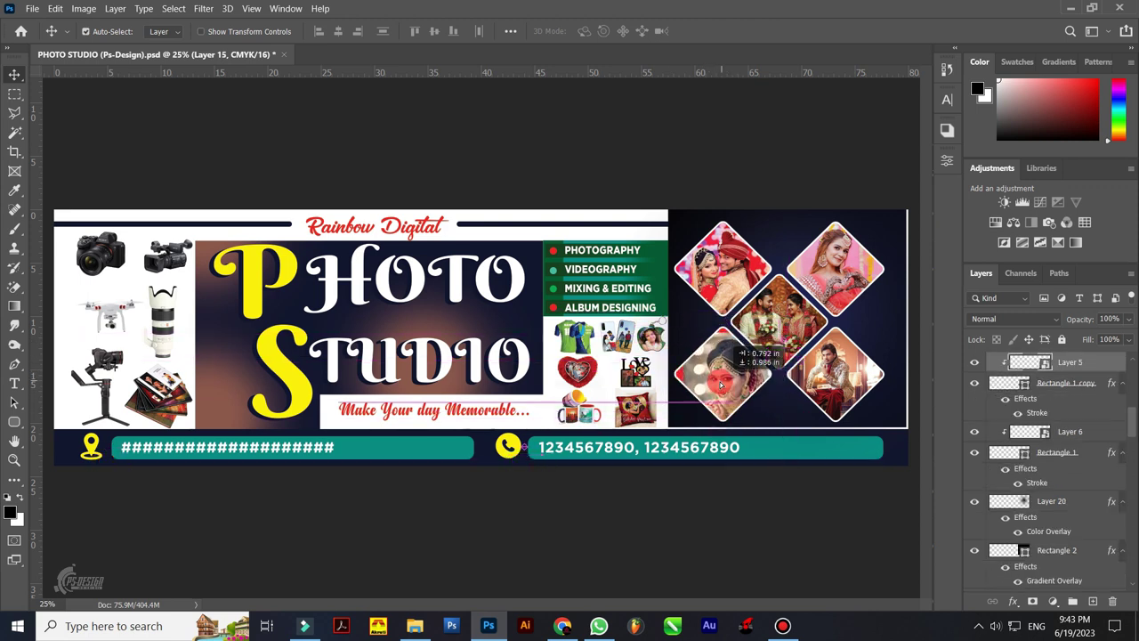
drag(721, 384, 725, 383)
click(868, 324)
drag(868, 324, 789, 316)
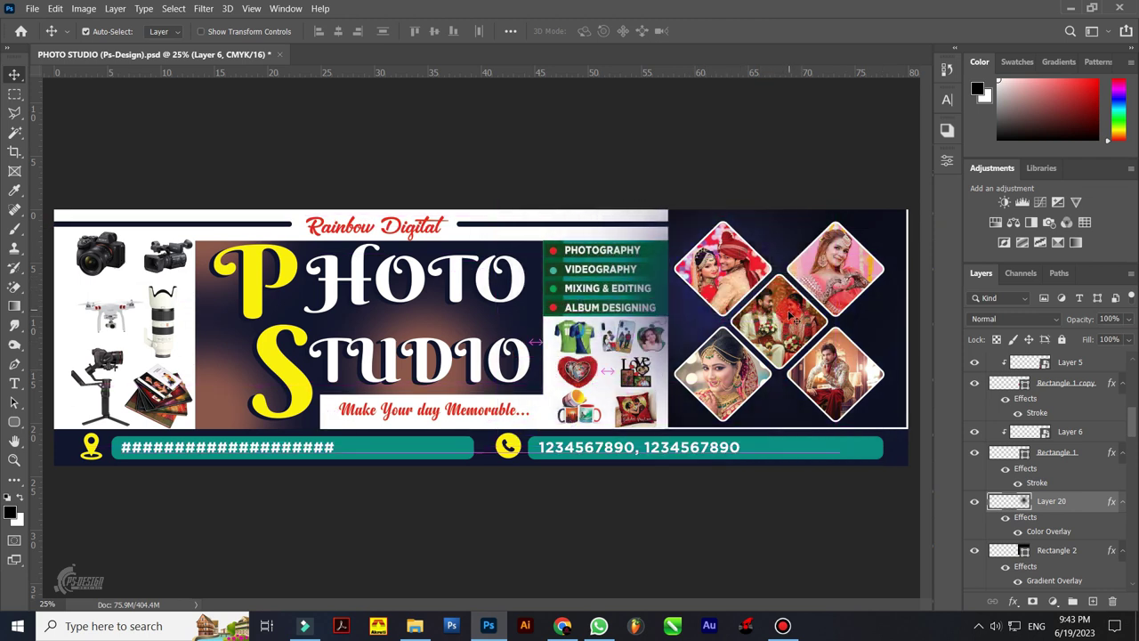
ctrl+click(811, 445)
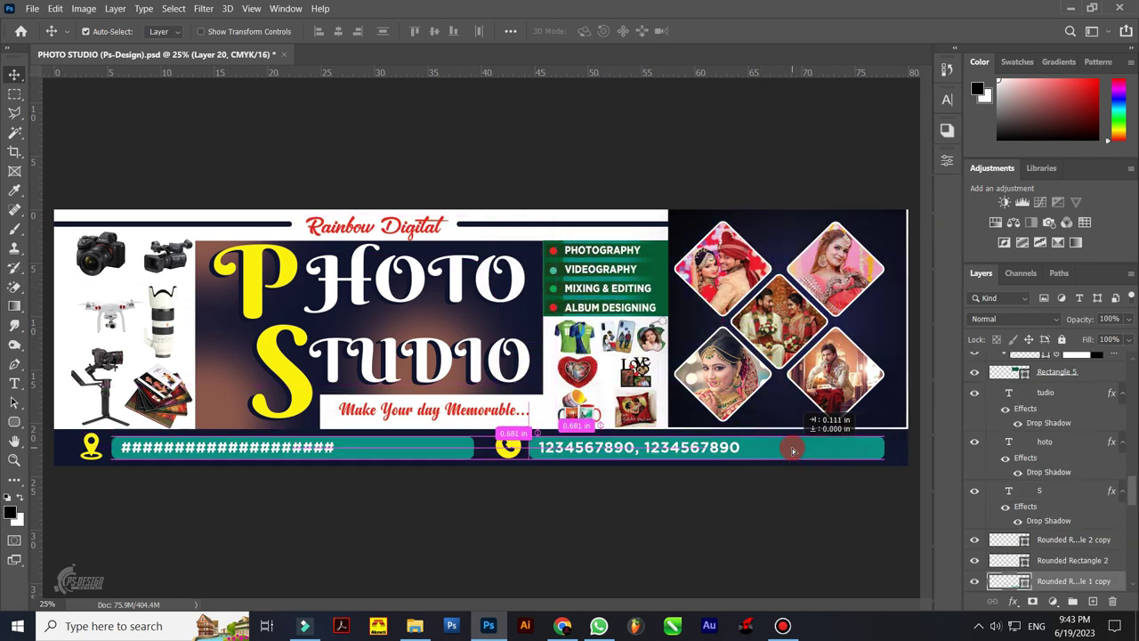
ctrl+click(672, 451)
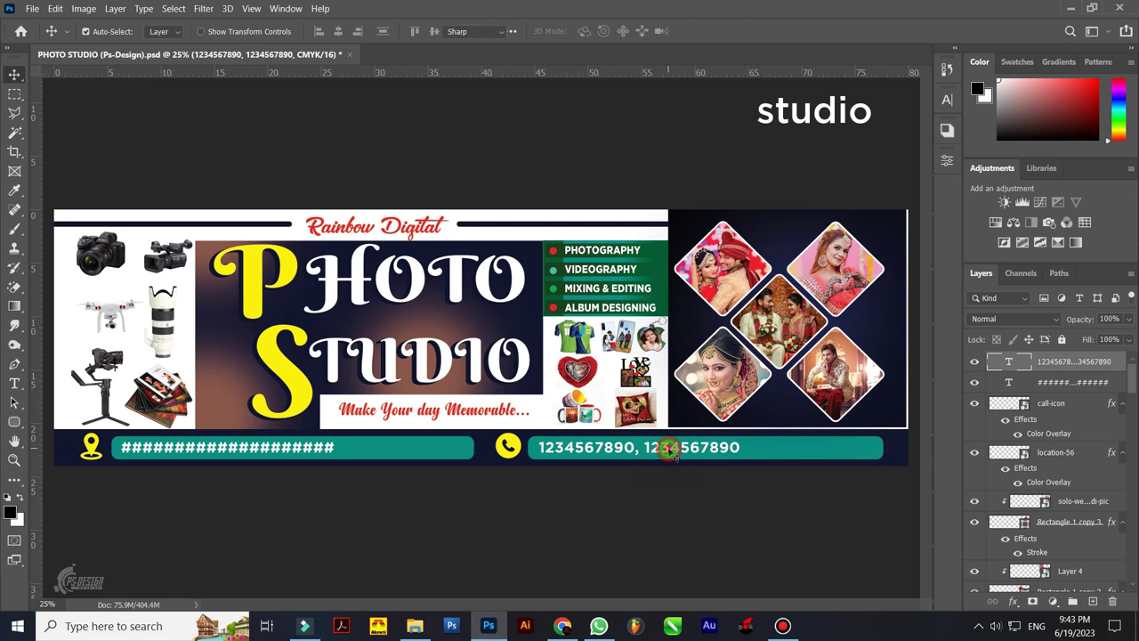
Try changing the phone number to 123456789x89 and HOTO to 'Zdcct', then undo the title change
double_click(667, 450)
text(123456789x89)
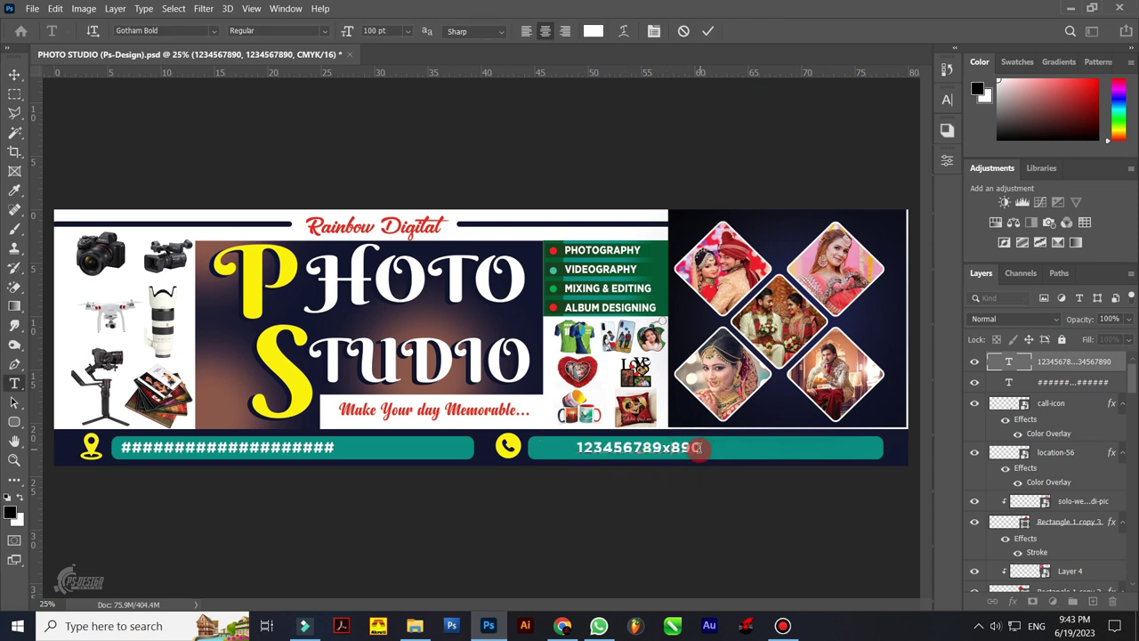
key(ctrl+Return)
double_click(389, 278)
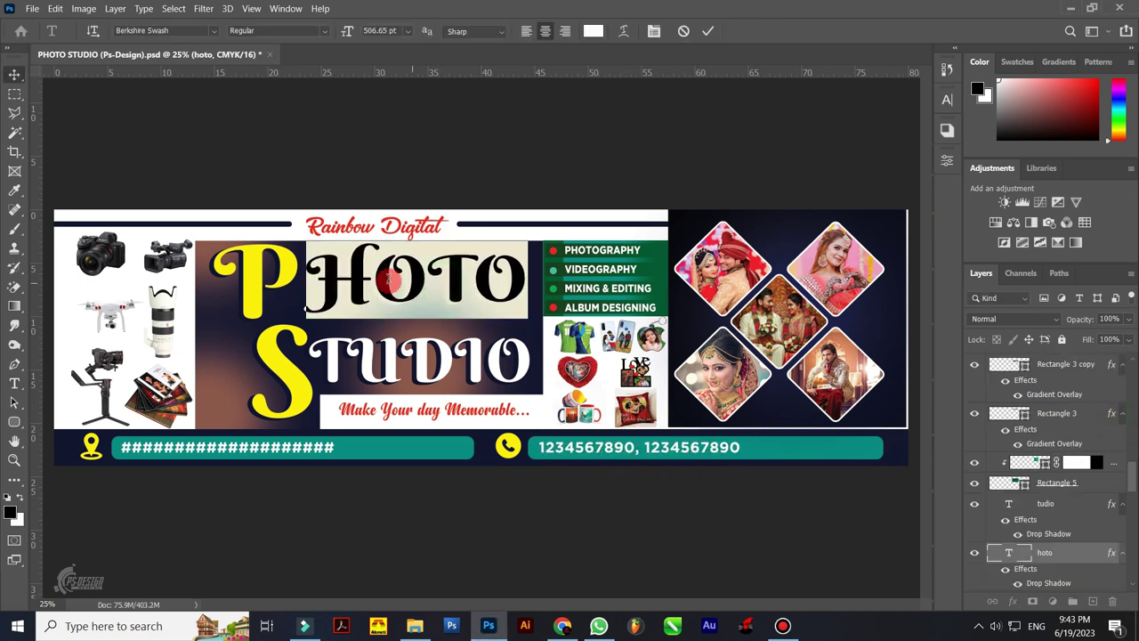
drag(389, 279, 415, 274)
text(Zdcct)
key(ctrl+Return)
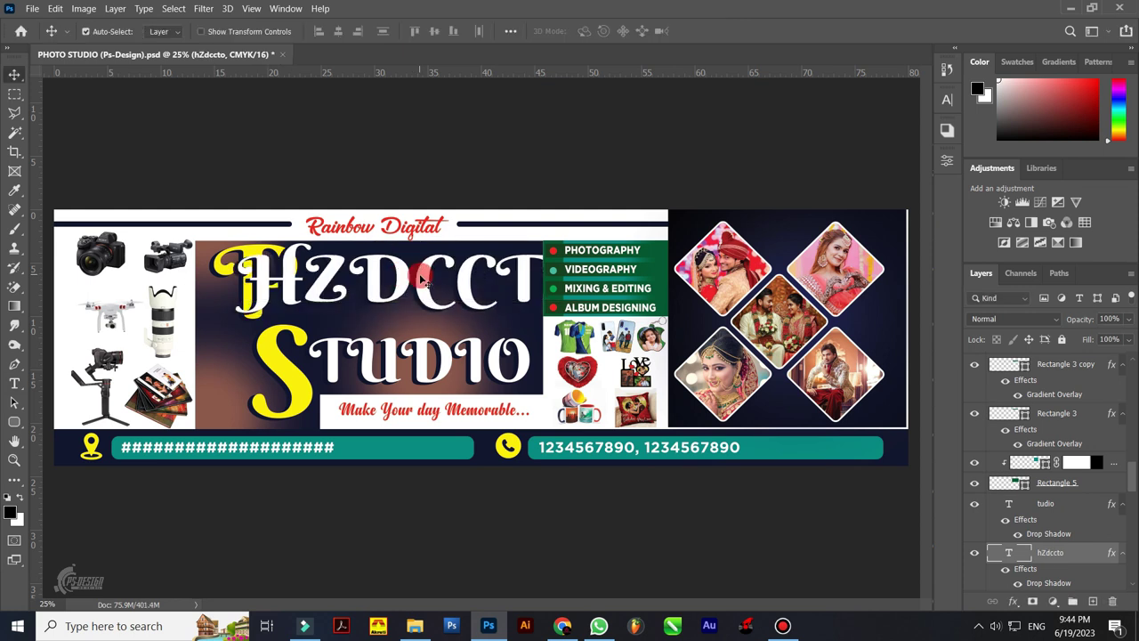
key(ctrl+z)
Enter the large P and the Rainbow Digital text, try adding 'X', then undo it
double_click(267, 277)
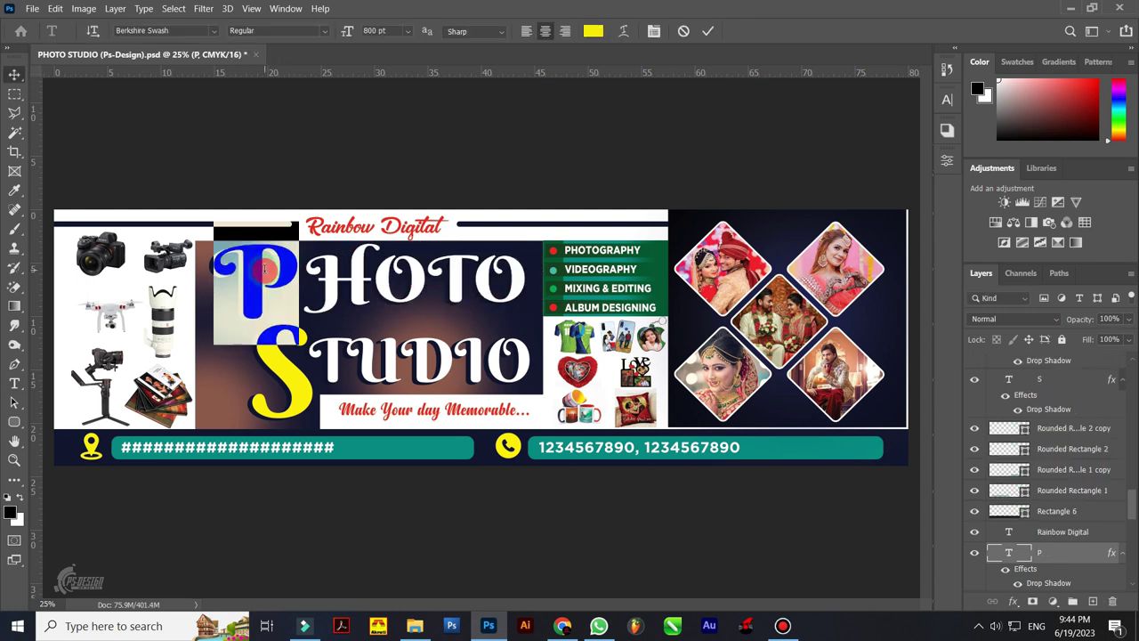
key(ctrl+Return)
double_click(380, 229)
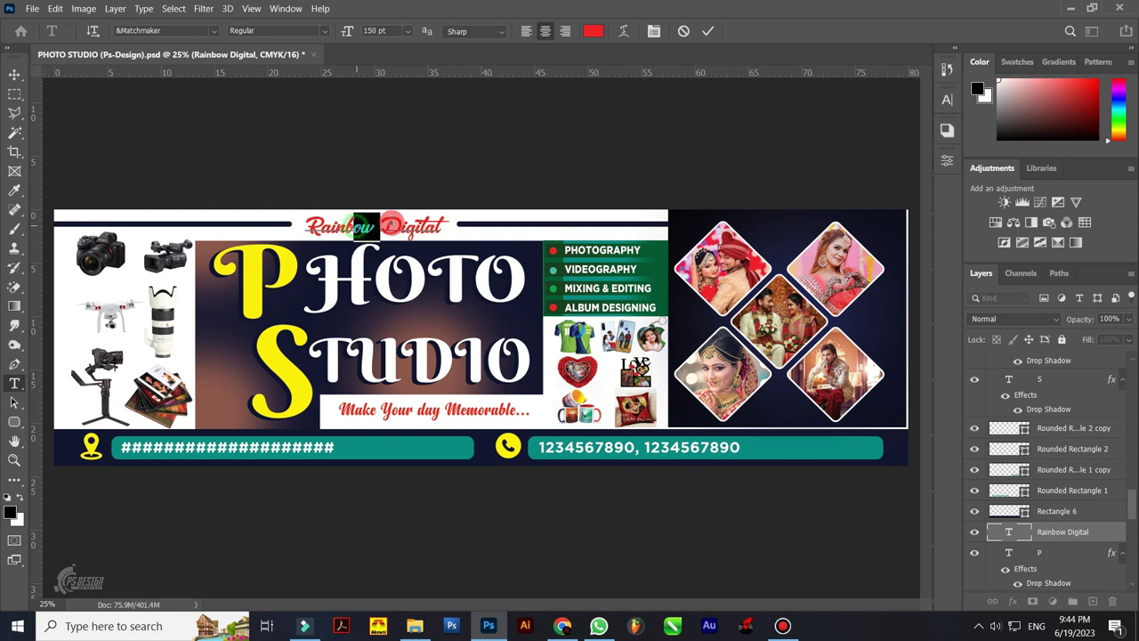
text(X)
key(ctrl+Return)
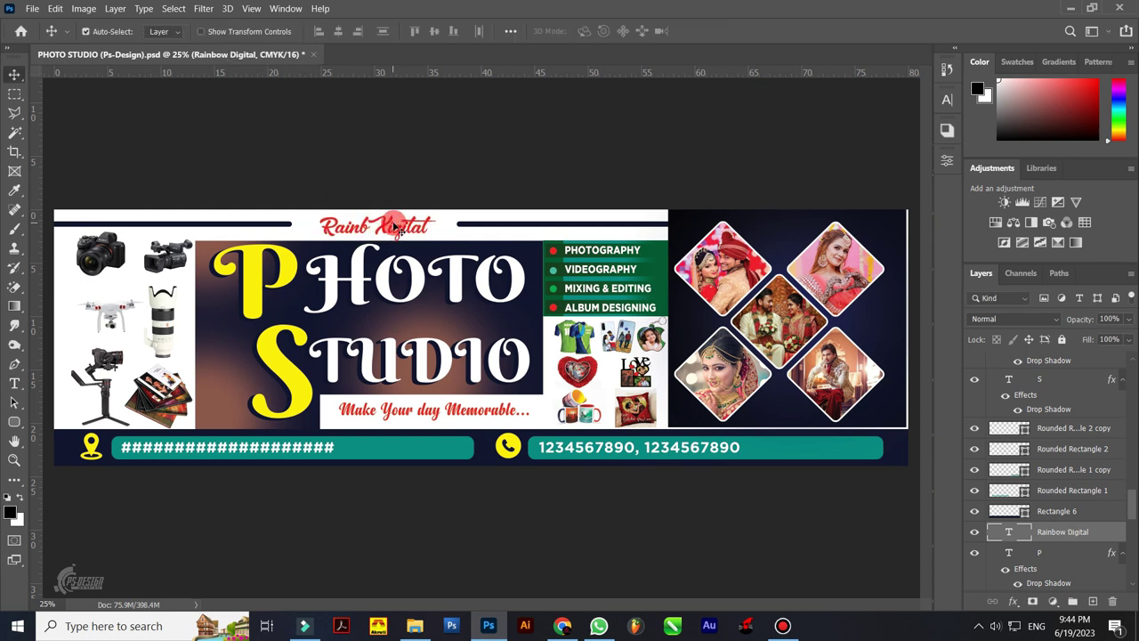
key(ctrl+z)
Nudge the left camera image and inspect the address bar, address text and tagline layers
drag(160, 255, 130, 265)
click(93, 256)
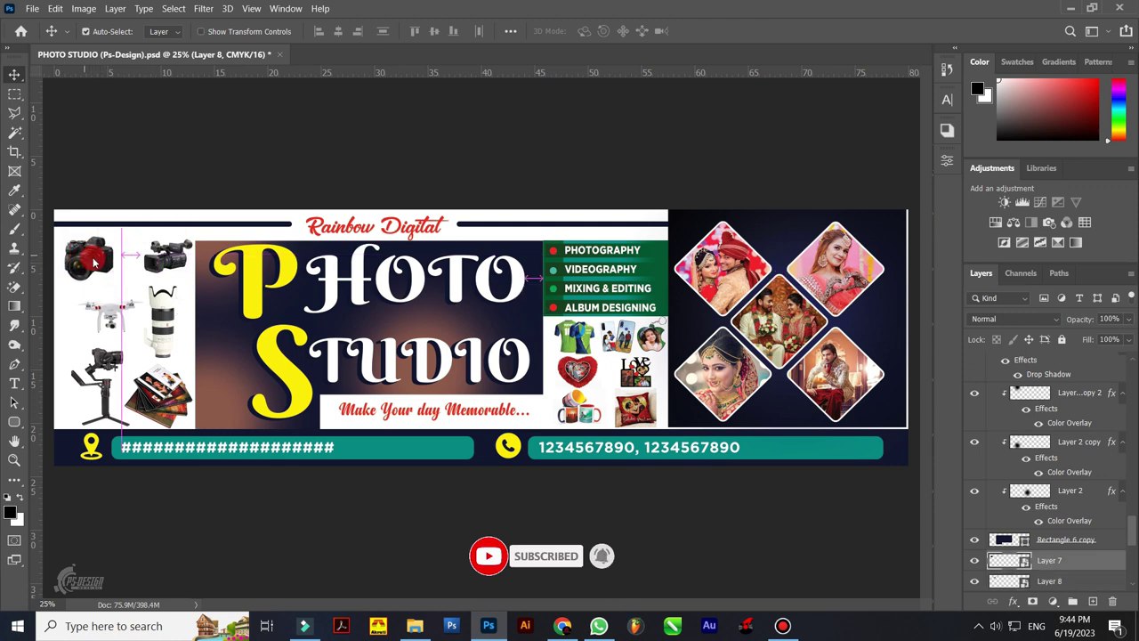
click(160, 448)
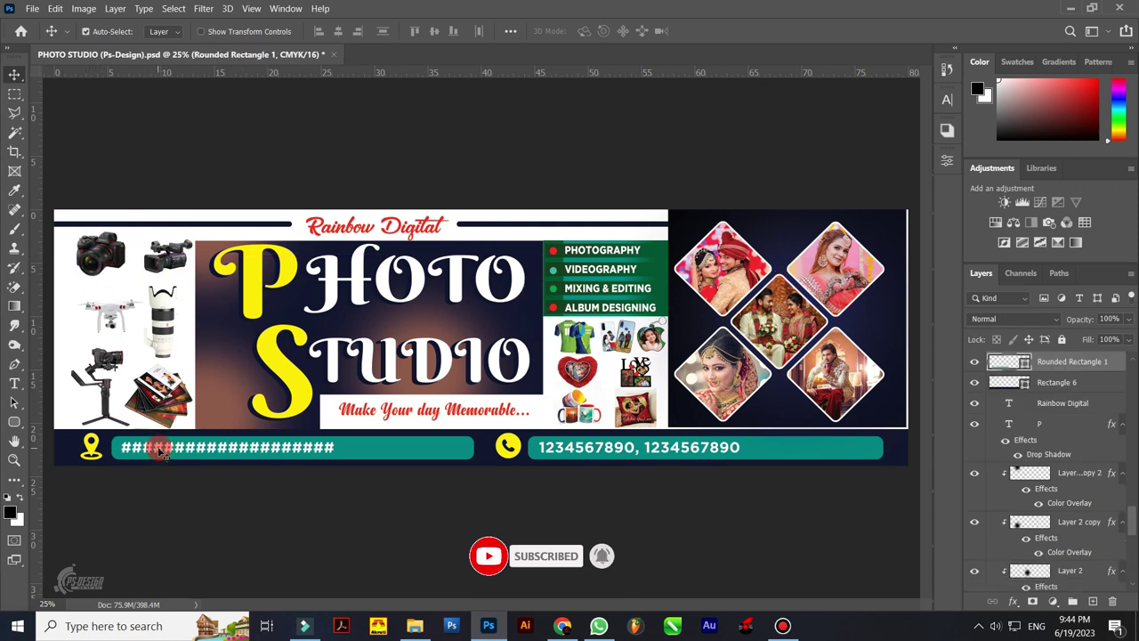
click(222, 440)
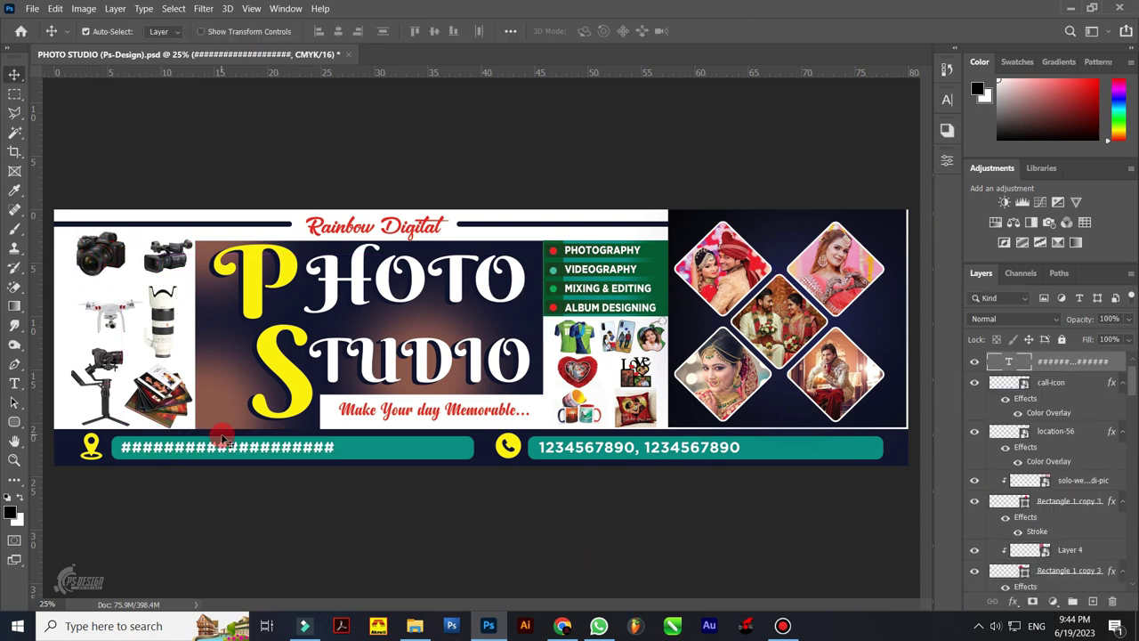
scroll(356, 383, up, 2)
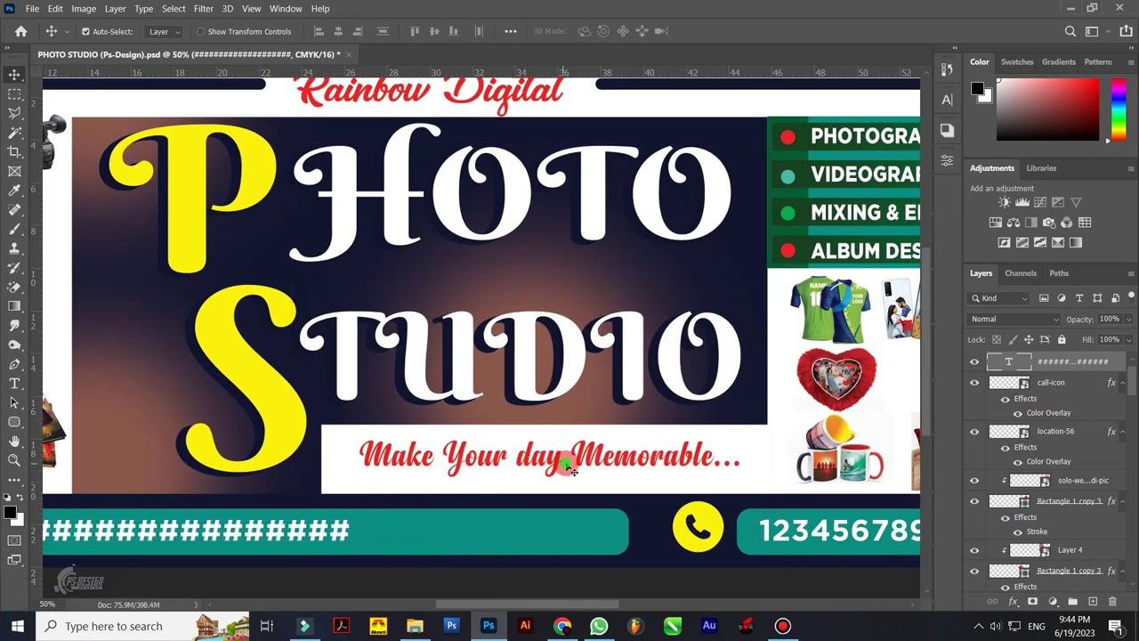
double_click(572, 470)
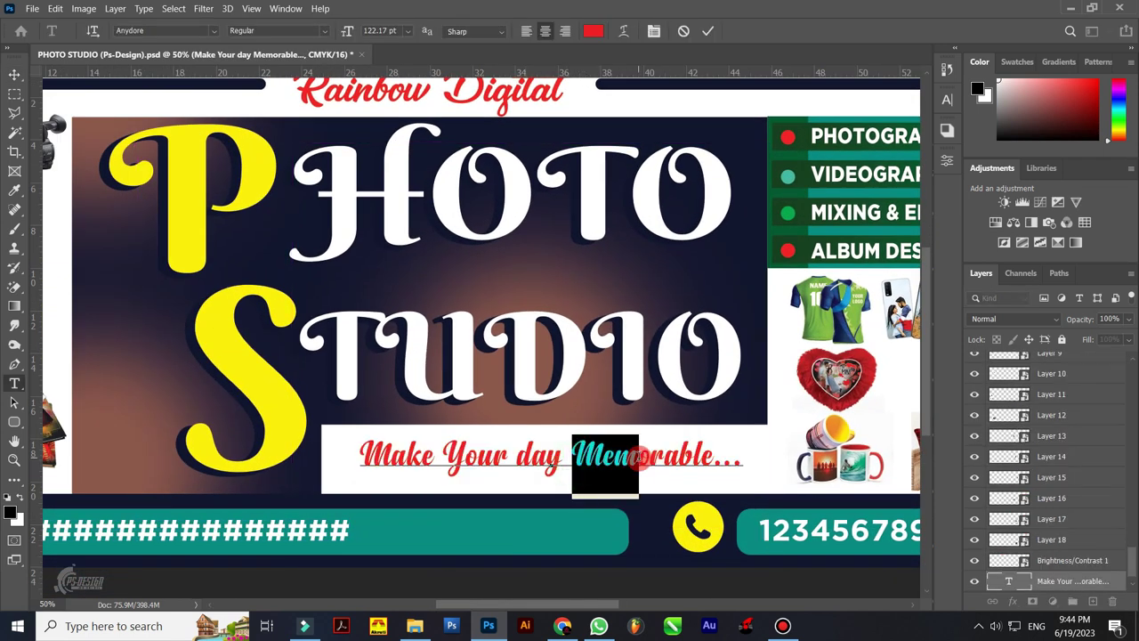
key(Escape)
key(v)
scroll(534, 461, up, 2)
Move the dark glow rectangle behind the title and toggle its Color Overlay and visibility
click(509, 381)
mouse_move(510, 381)
mouse_down()
mouse_move(525, 368)
mouse_move(539, 386)
mouse_up()
click(1041, 392)
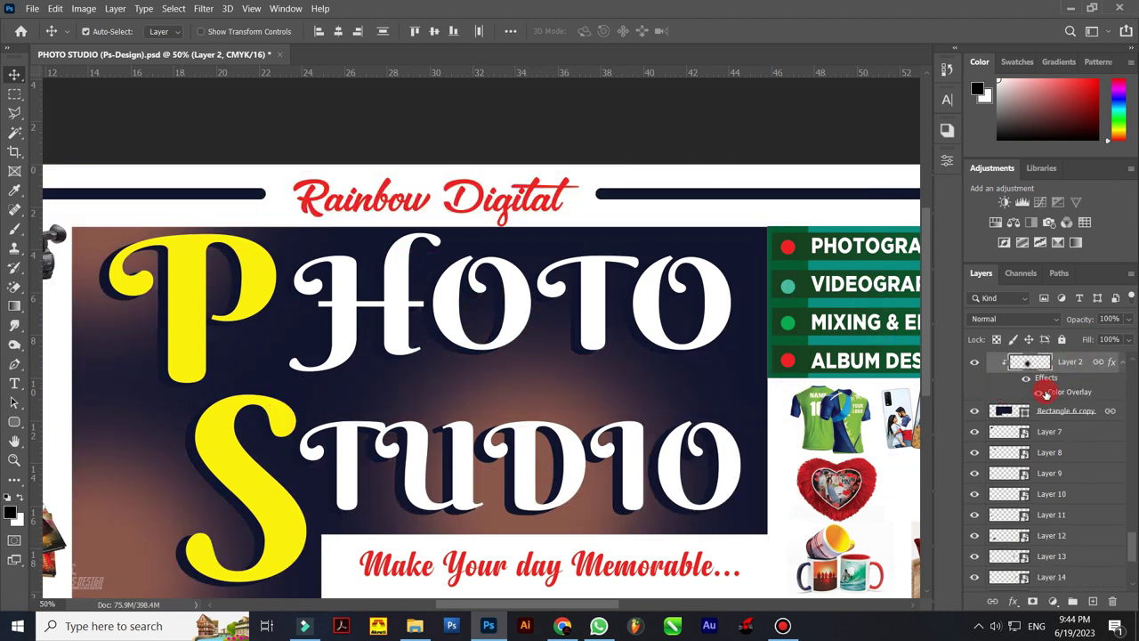
click(1040, 394)
click(976, 364)
click(976, 364)
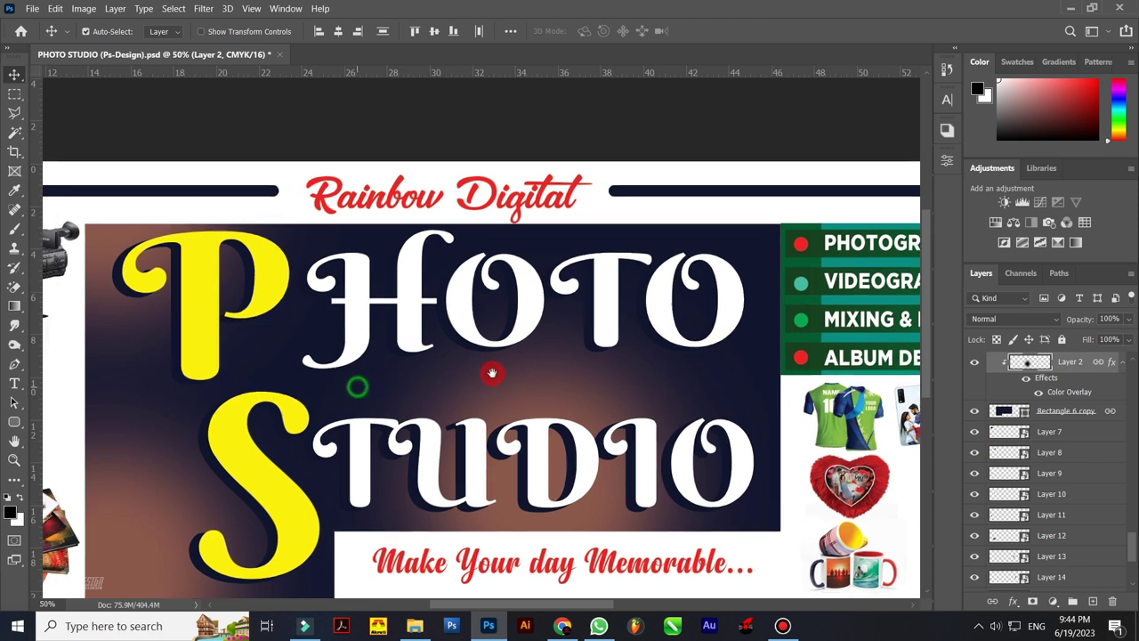
Duplicate the glow layer twice with Ctrl+J and check the top copy's visibility
scroll(383, 358, left, 5)
key(ctrl+j)
key(ctrl+j)
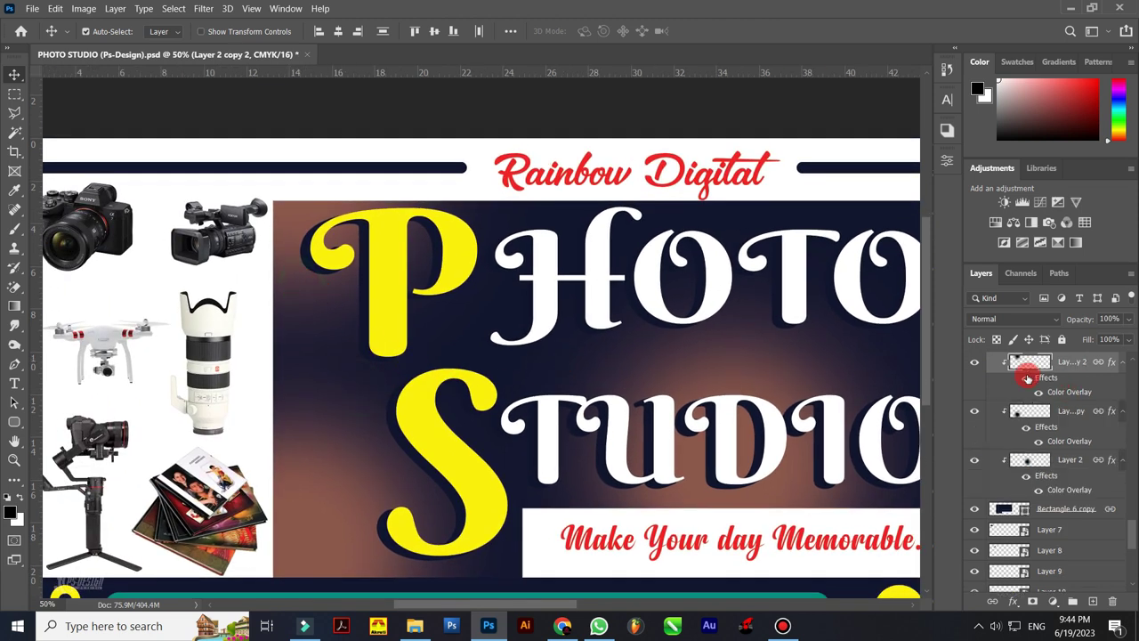
click(976, 364)
click(975, 364)
click(477, 517)
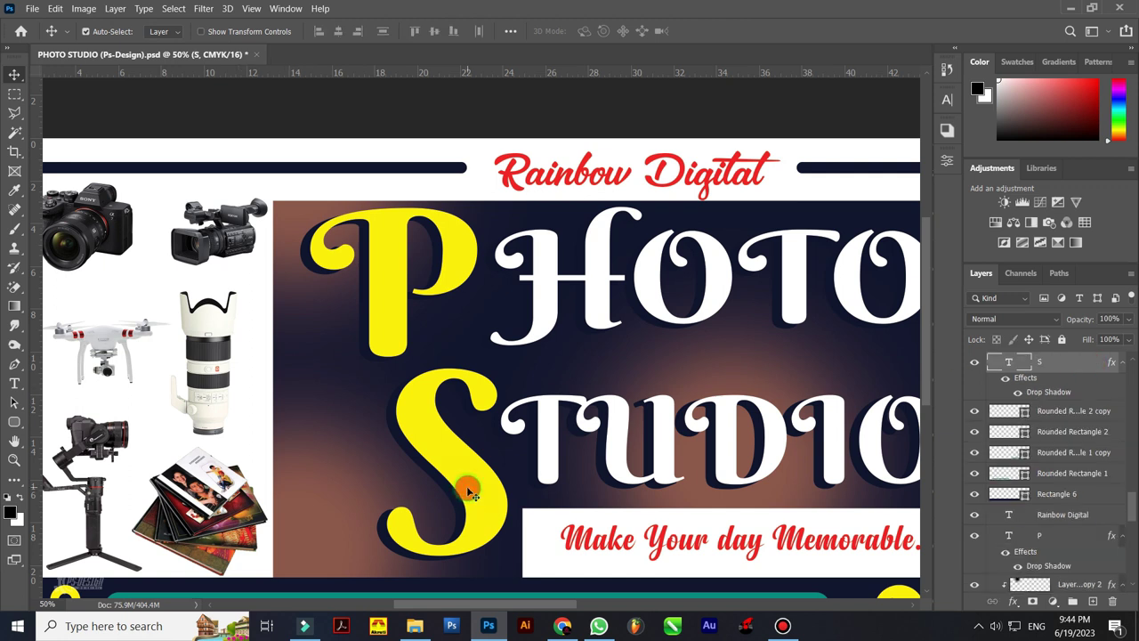
Shift the dark bar left of Rainbow Digital and zoom out to the whole banner
drag(664, 415, 447, 393)
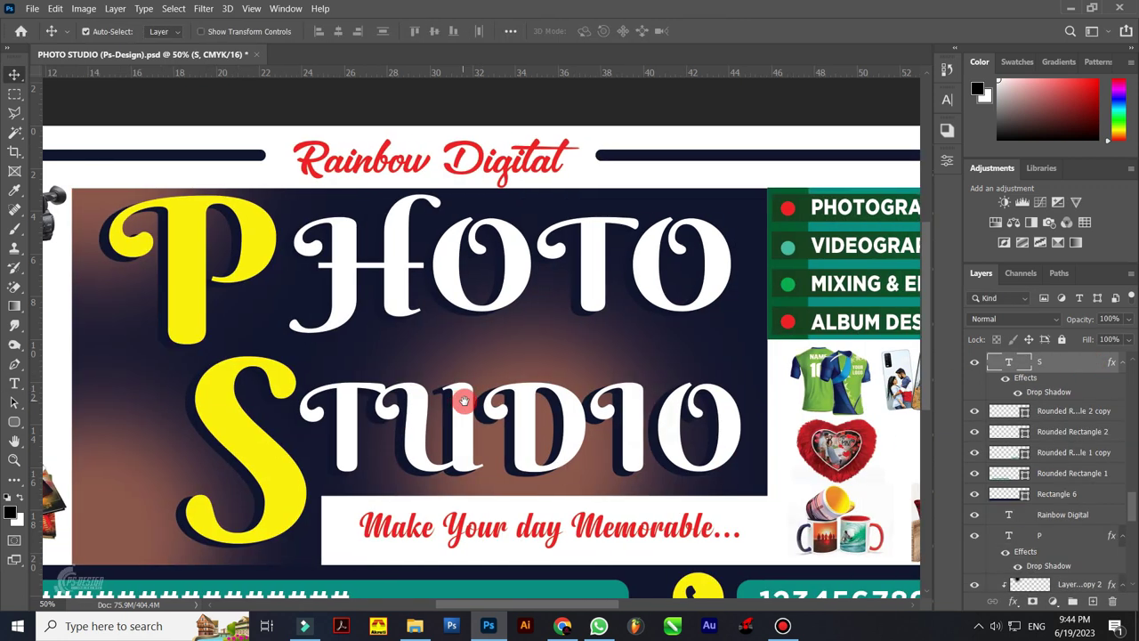
scroll(448, 393, left, 3)
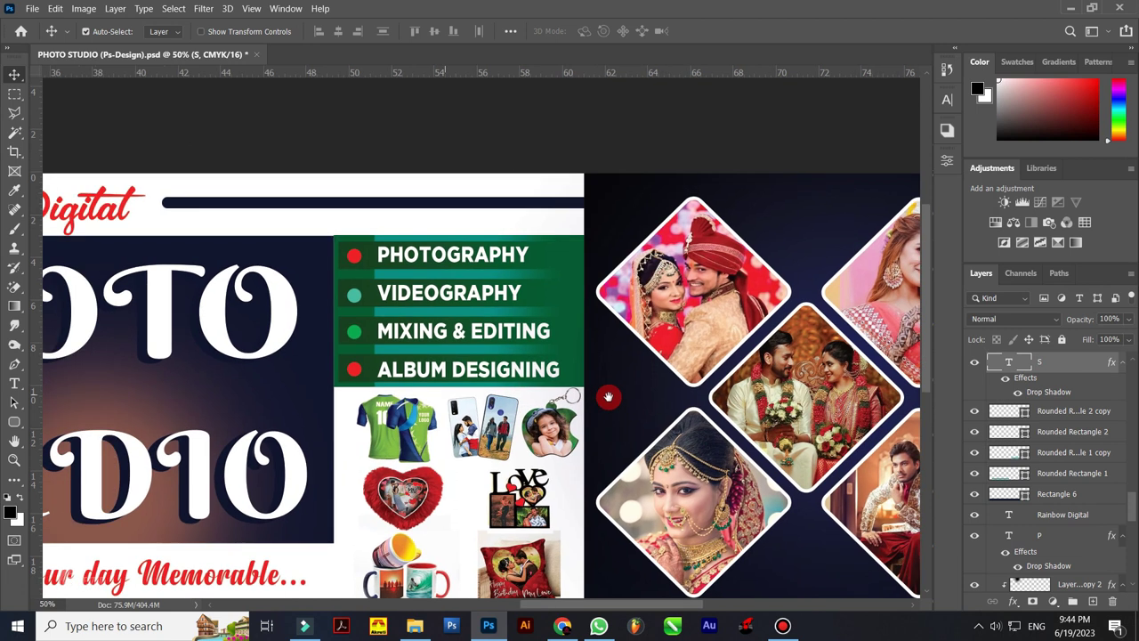
scroll(611, 395, left, 5)
scroll(508, 369, left, 5)
click(569, 173)
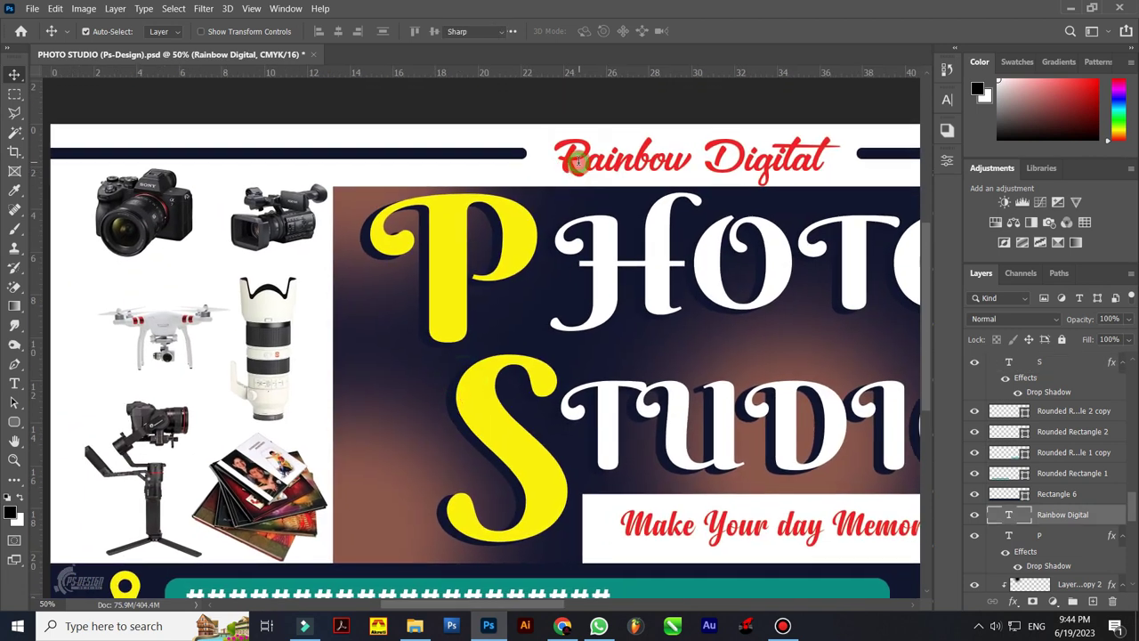
mouse_move(514, 153)
mouse_down()
mouse_move(531, 153)
mouse_move(495, 149)
mouse_up()
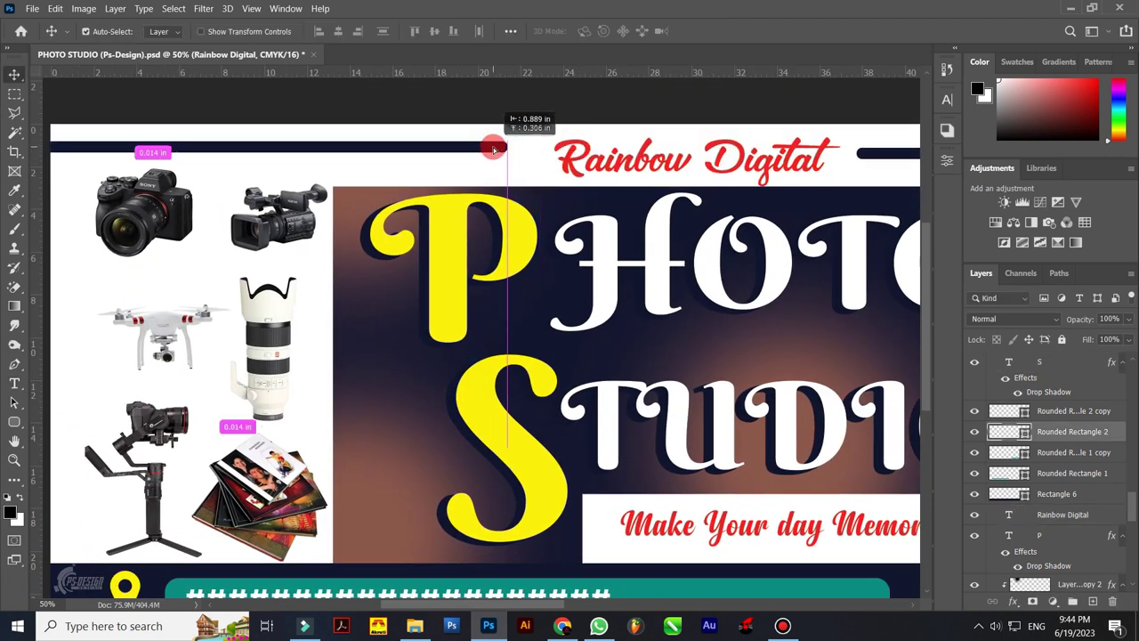
key(ctrl+minus)
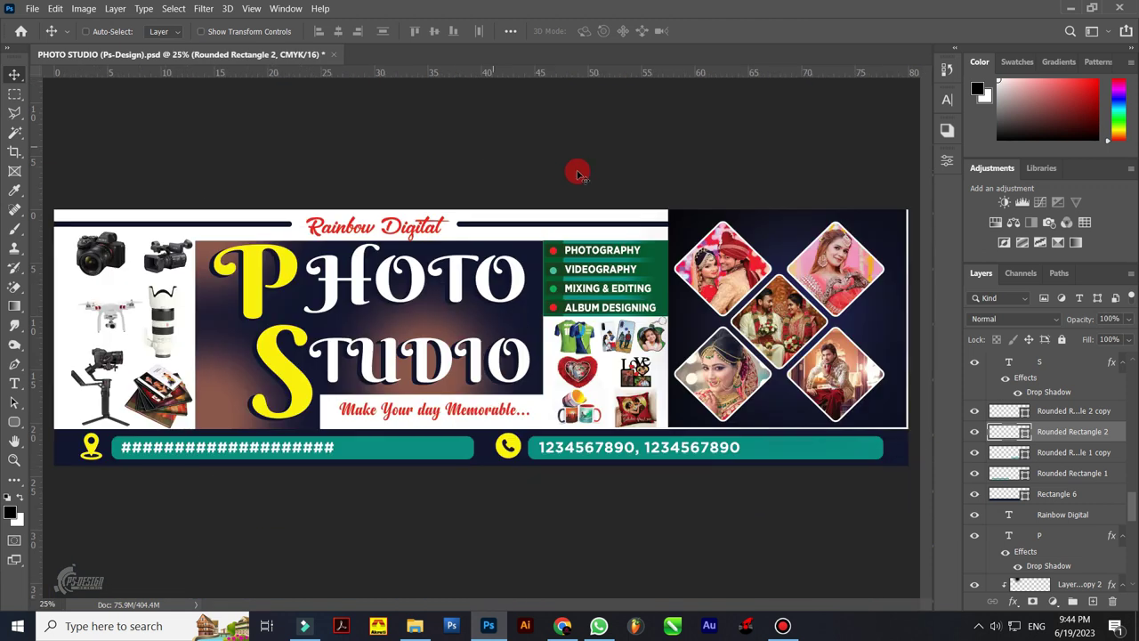
click(625, 277)
click(764, 331)
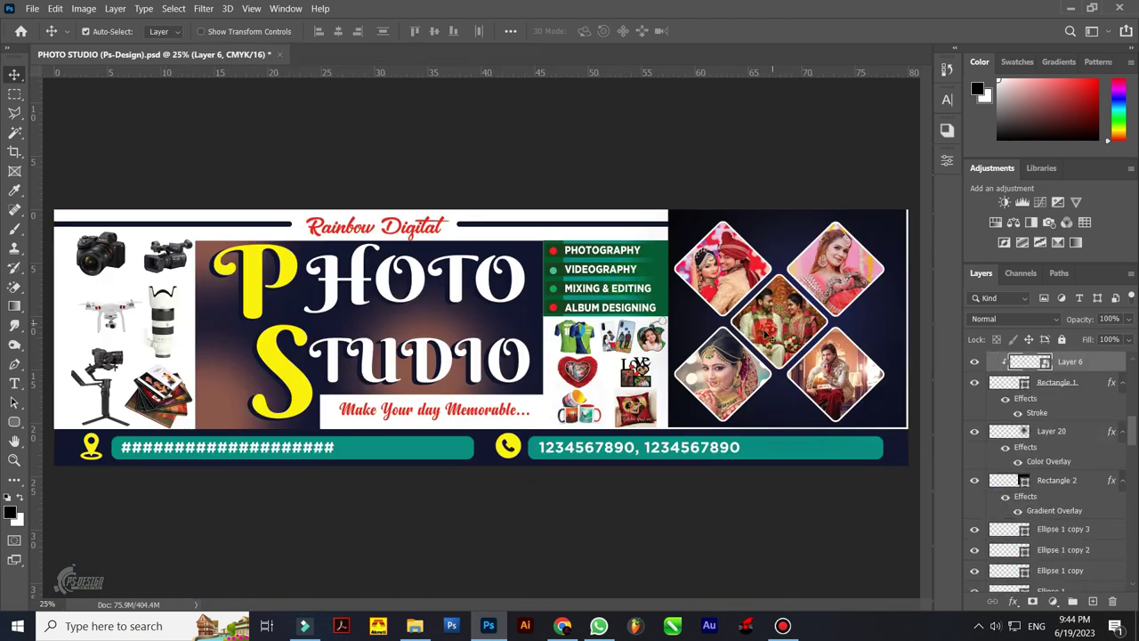
click(689, 161)
key(ctrl+plus)
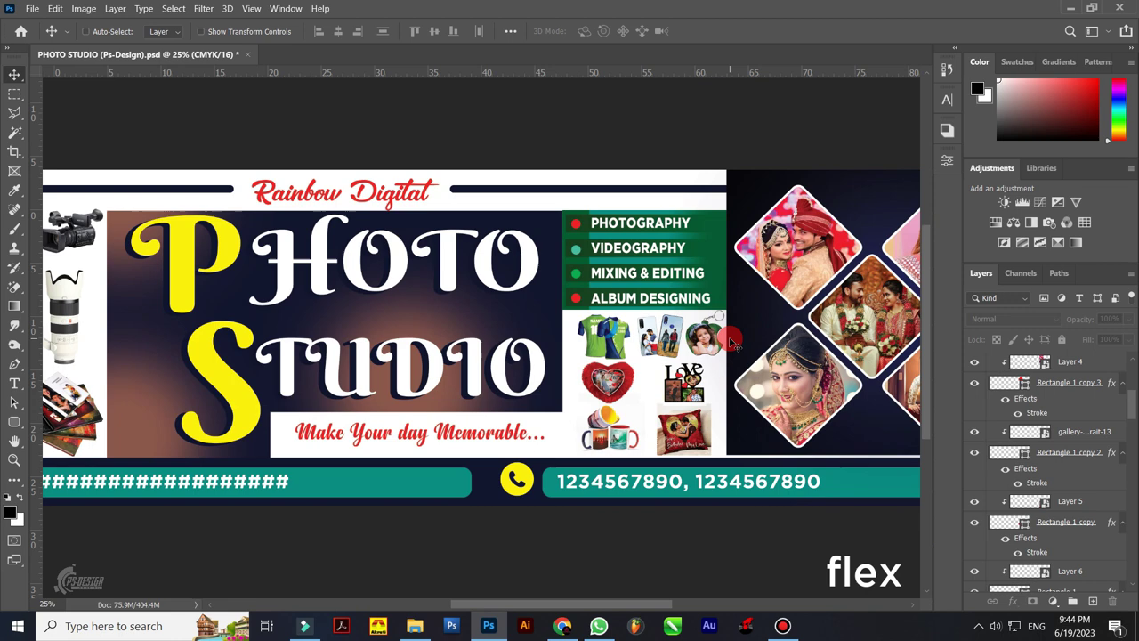
key(ctrl+plus)
key(ctrl+plus)
scroll(729, 342, right, 10)
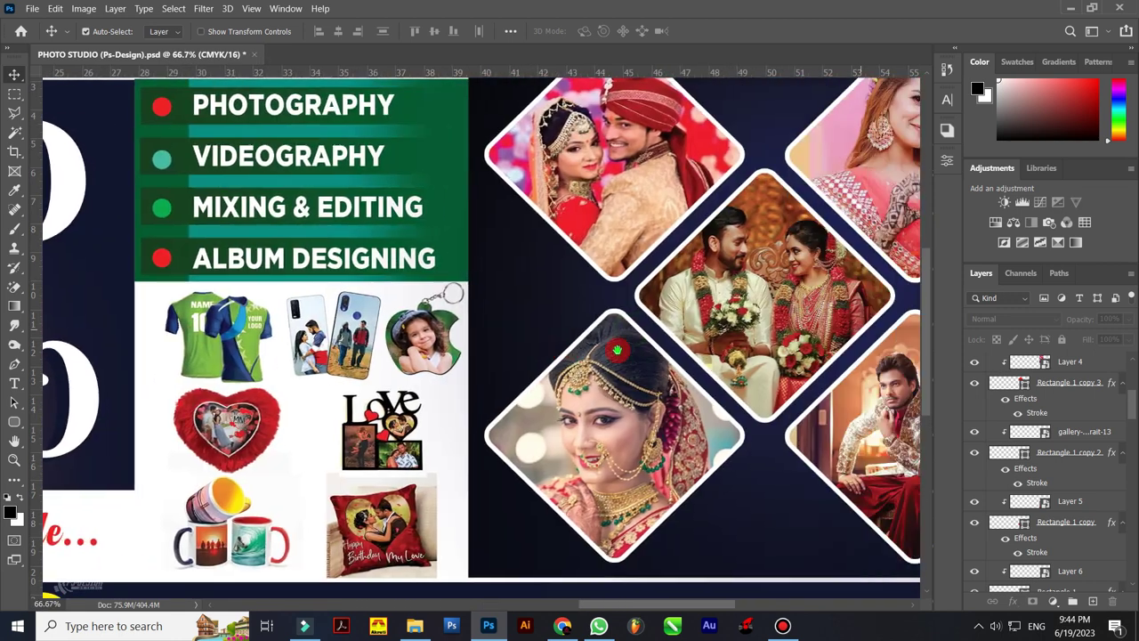
scroll(764, 348, left, 4)
scroll(656, 374, left, 3)
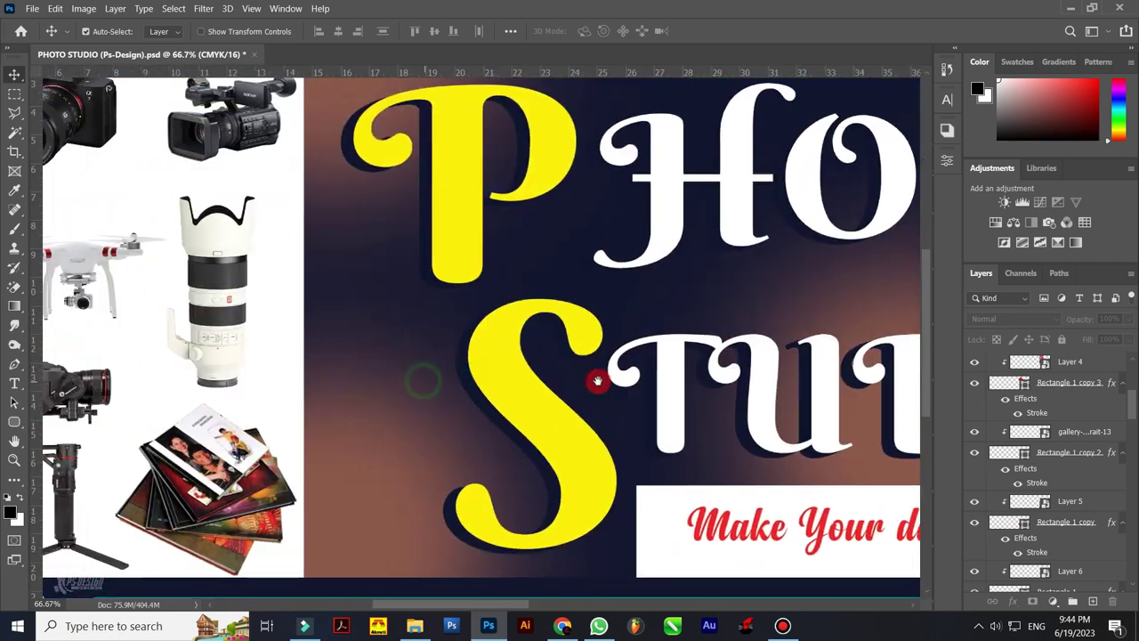
scroll(598, 382, left, 3)
scroll(552, 401, left, 3)
key(ctrl+minus)
key(ctrl+minus)
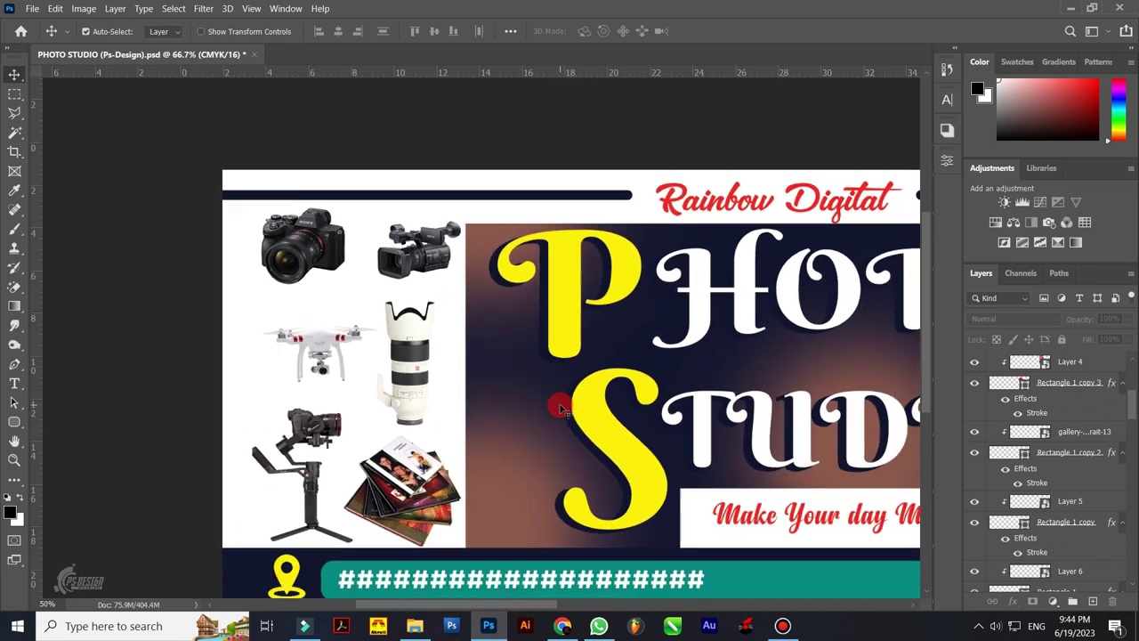
key(ctrl+minus)
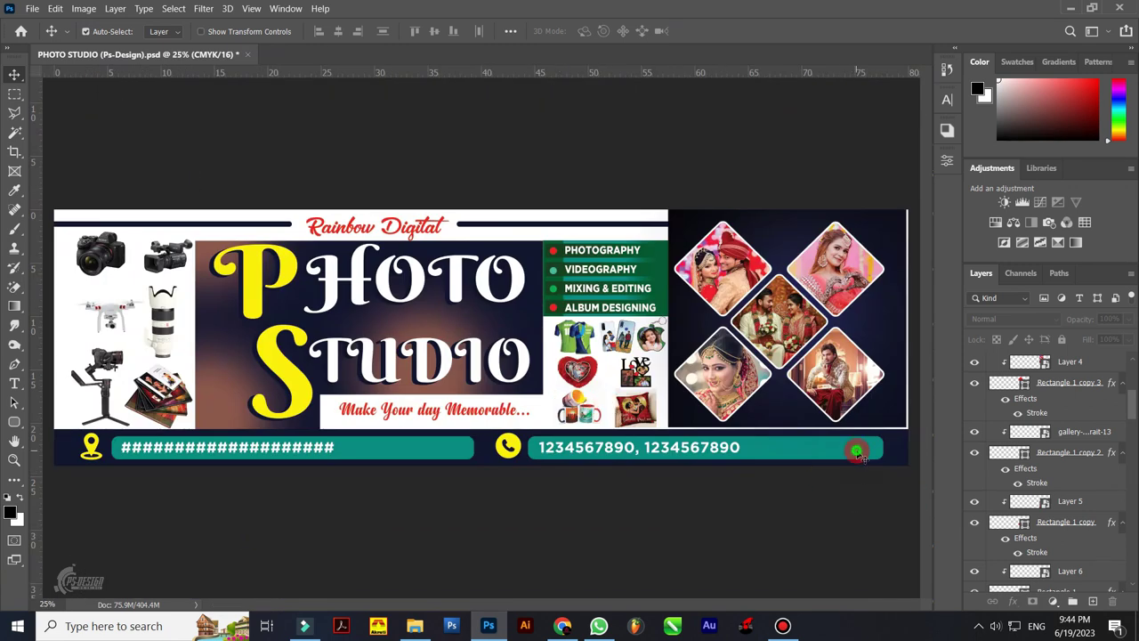
click(858, 452)
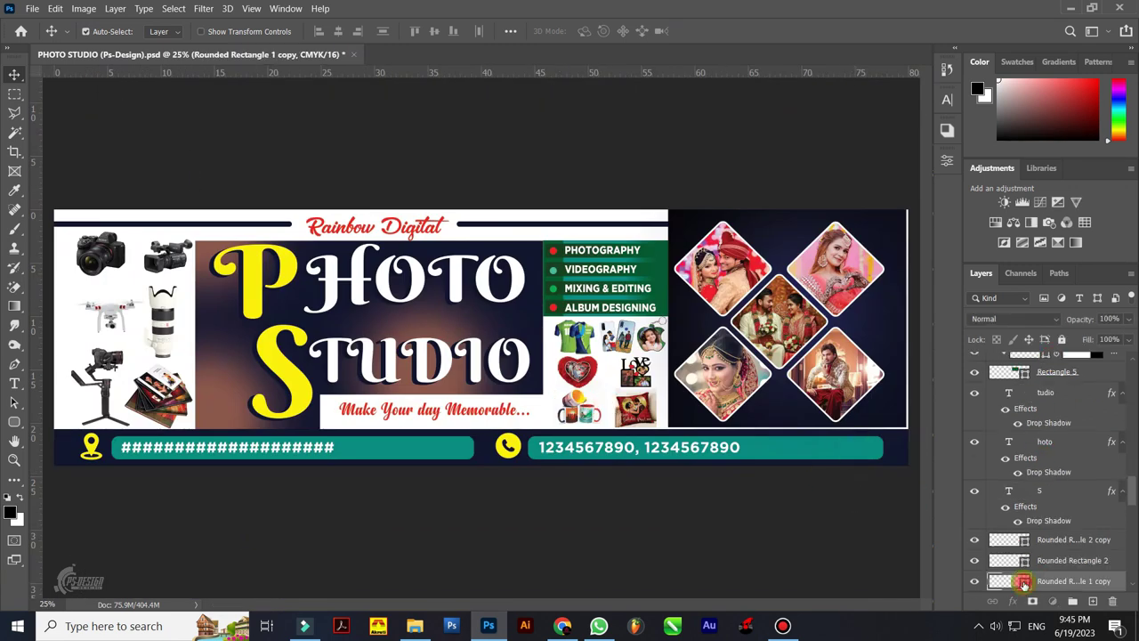
Fill the phone bar with red ed2024 sampled from a service bullet
double_click(1024, 583)
click(553, 308)
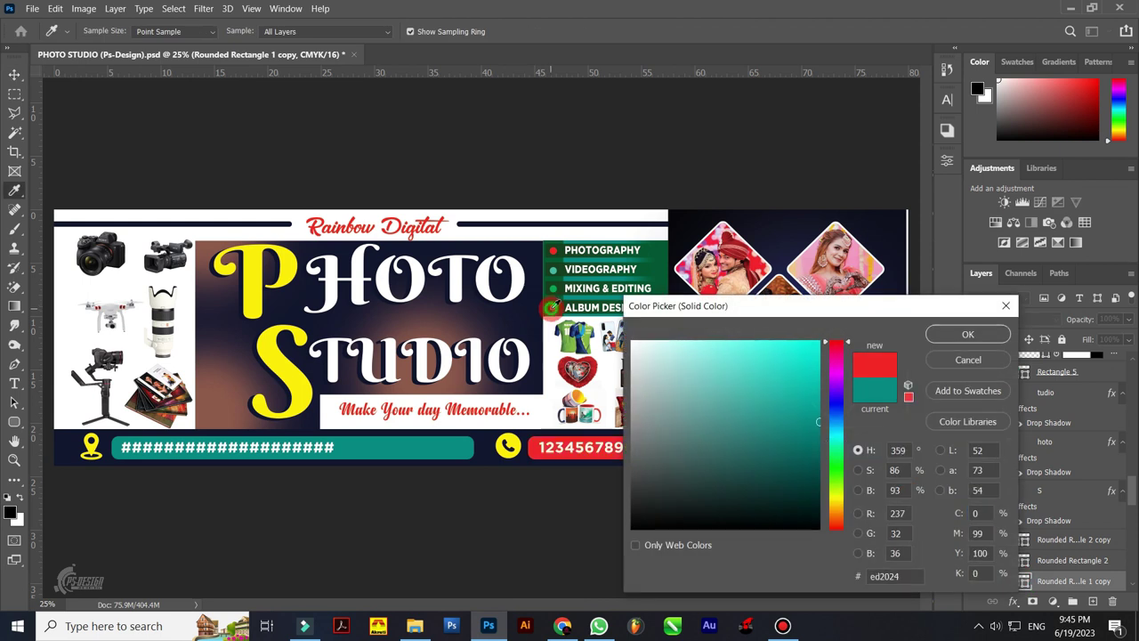
click(967, 336)
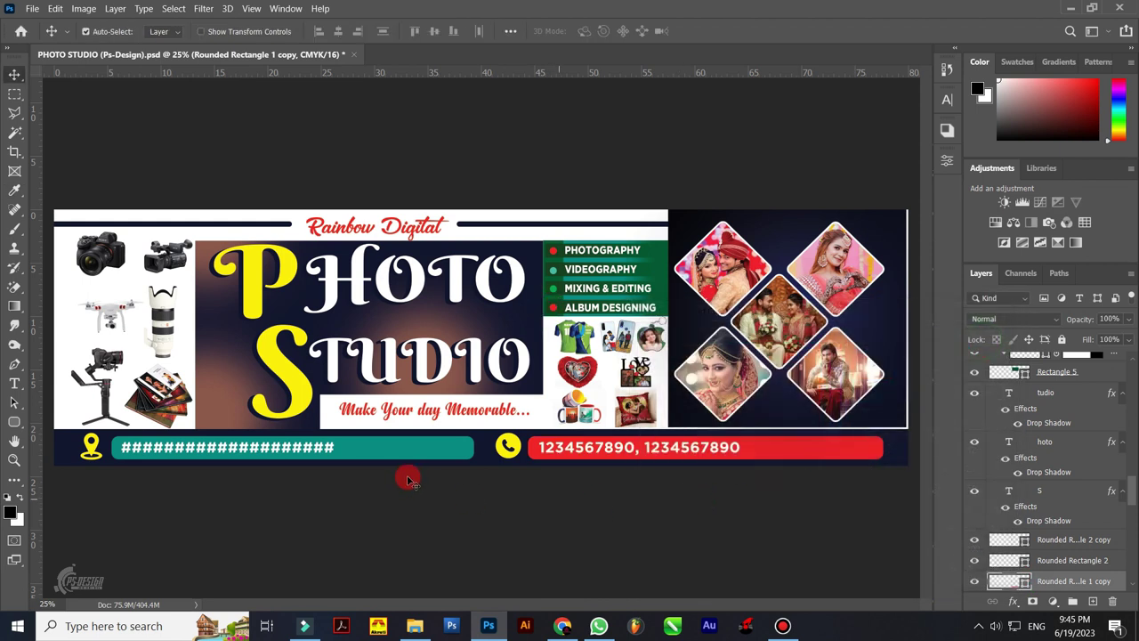
Fill the address bar with the same red ed2024 sampled from the phone bar
click(436, 447)
double_click(1025, 583)
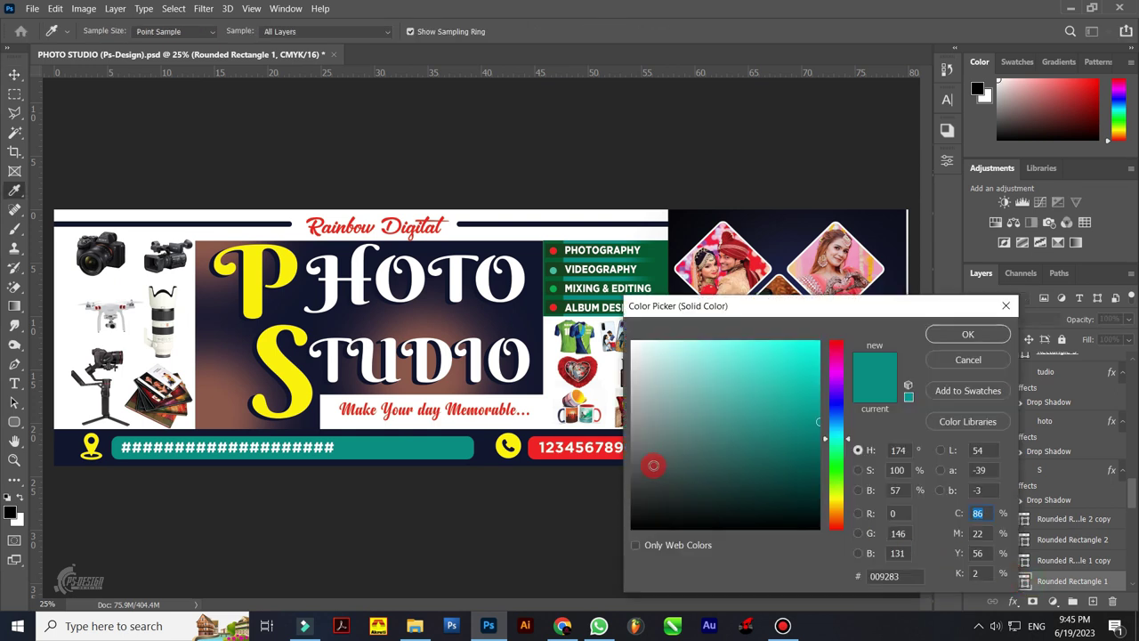
click(543, 451)
click(958, 335)
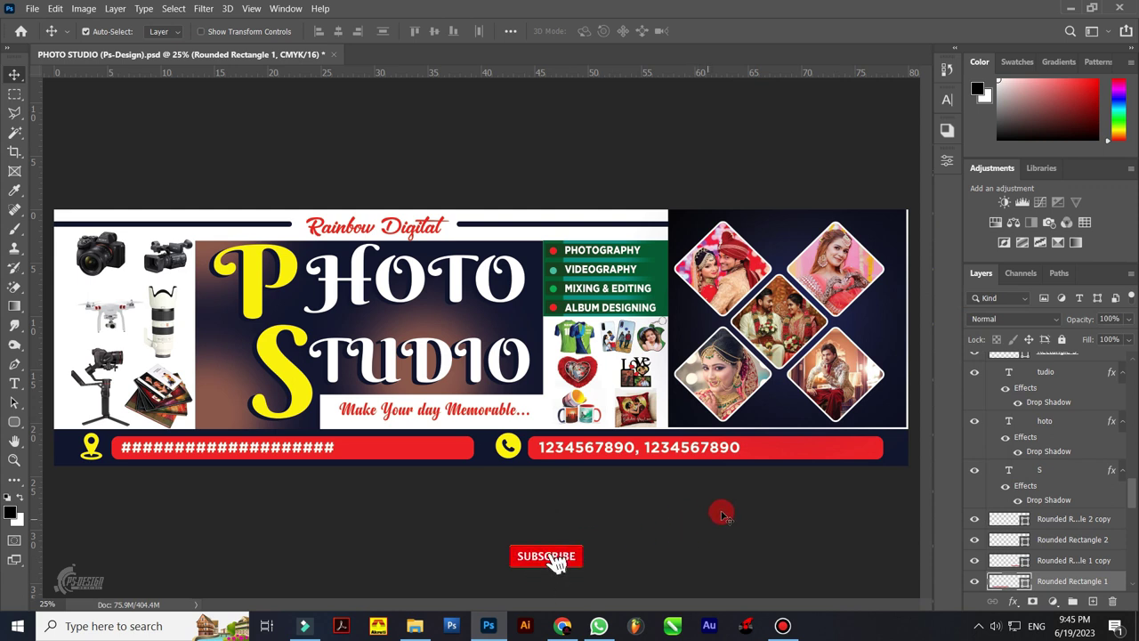
click(732, 451)
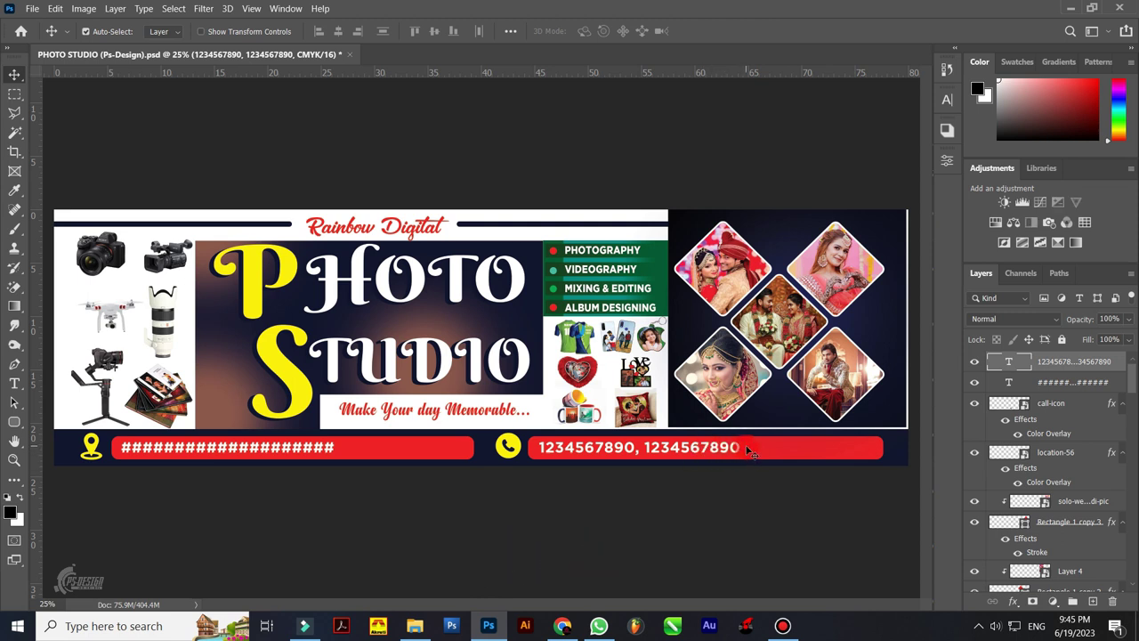
Undo the address bar's red recolour and nudge Layer 14 around the heart image
click(810, 502)
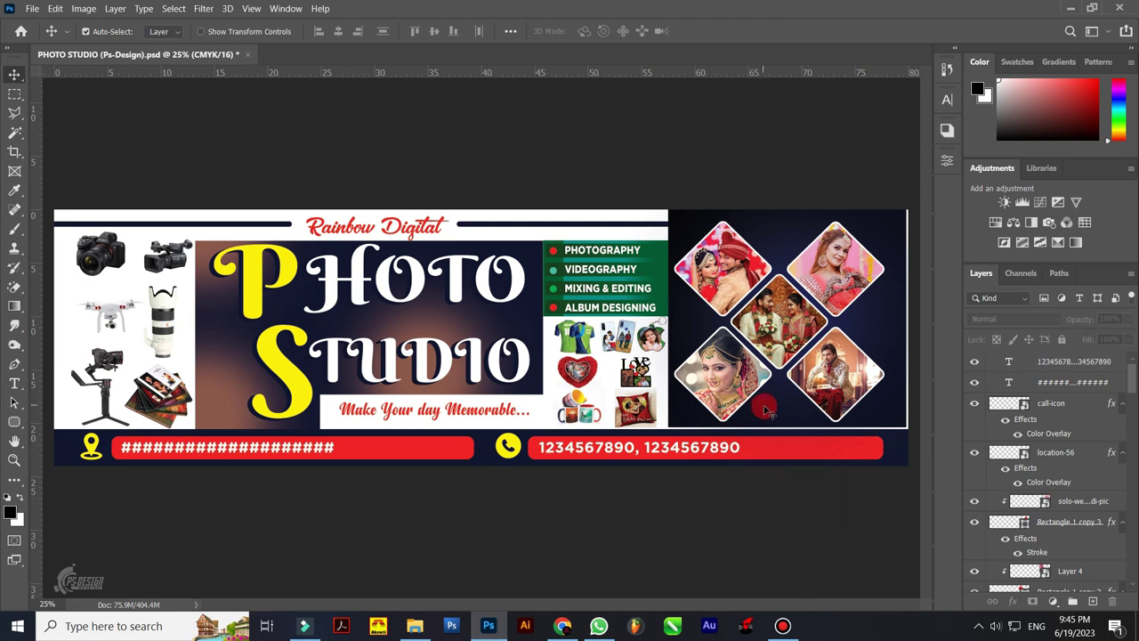
click(764, 407)
click(620, 341)
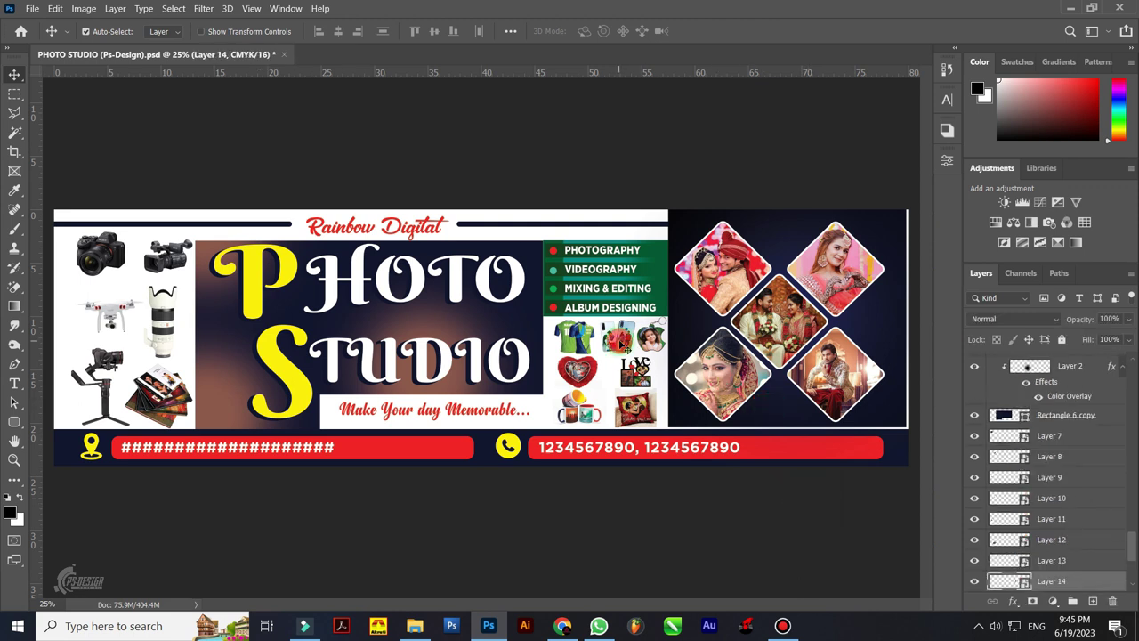
key(ctrl+z)
click(611, 360)
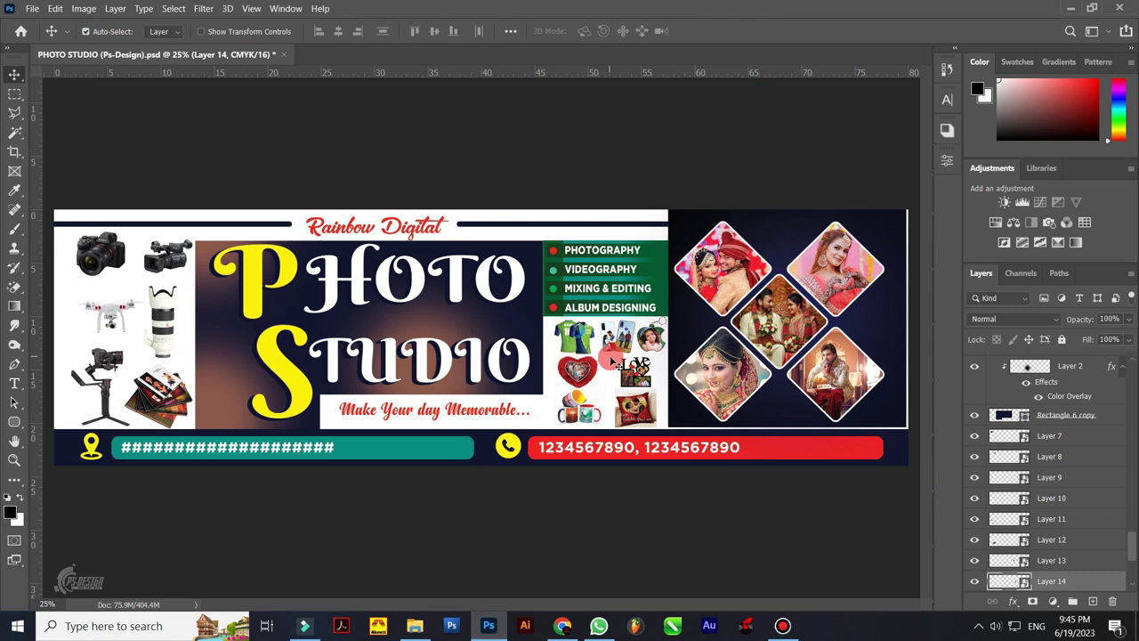
drag(590, 390, 593, 391)
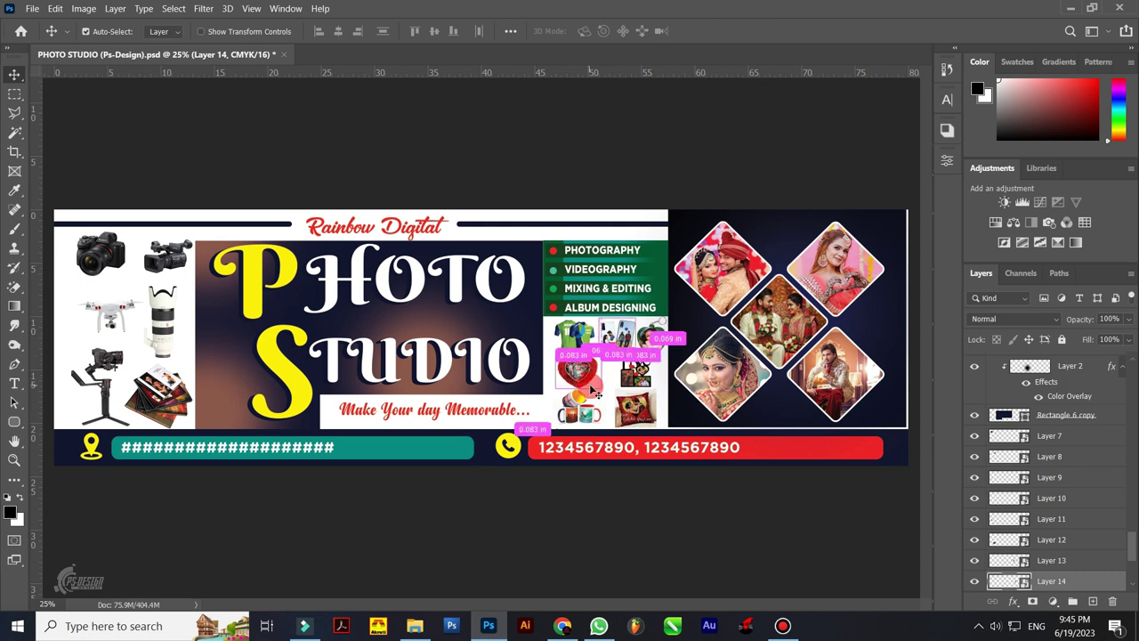
click(674, 514)
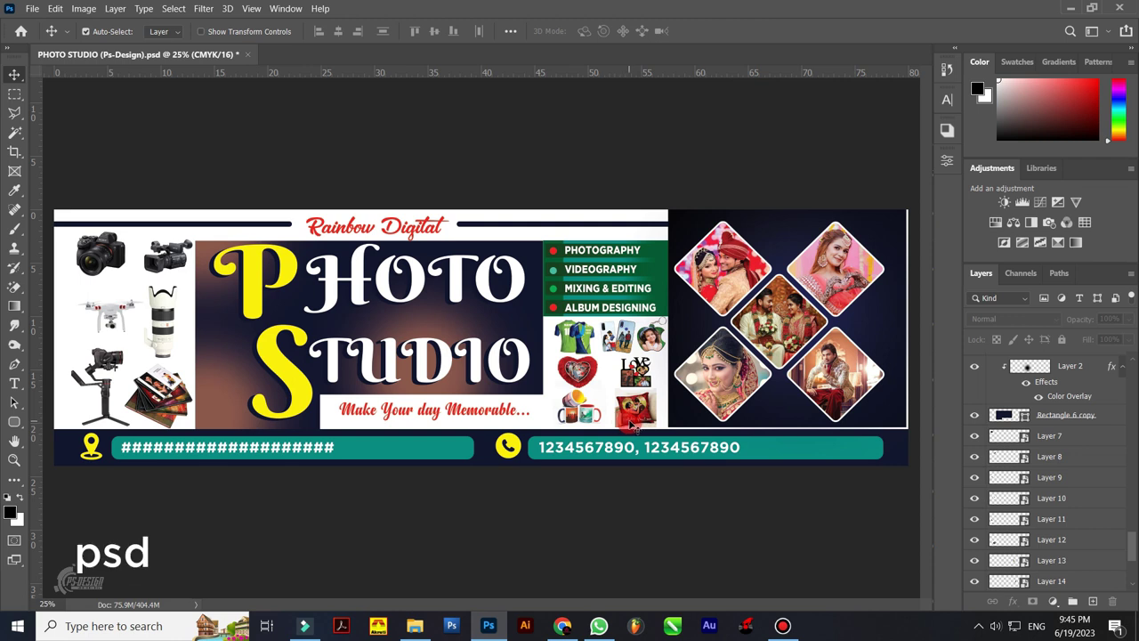
Select the tudio title text and Layer 17, then stop the screen recording
click(544, 405)
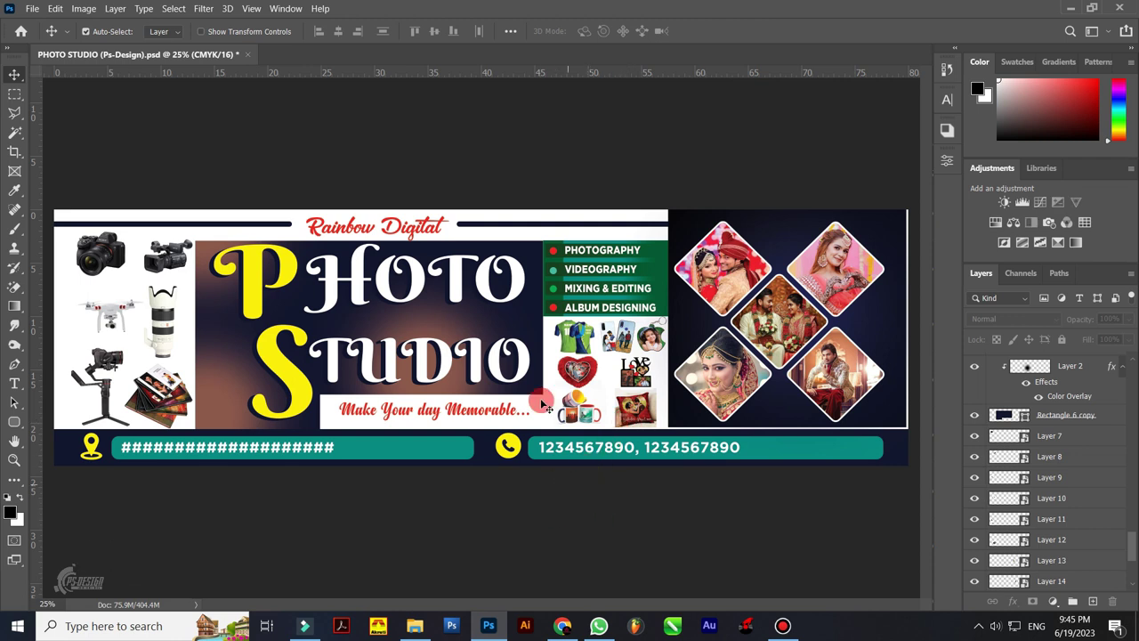
click(494, 356)
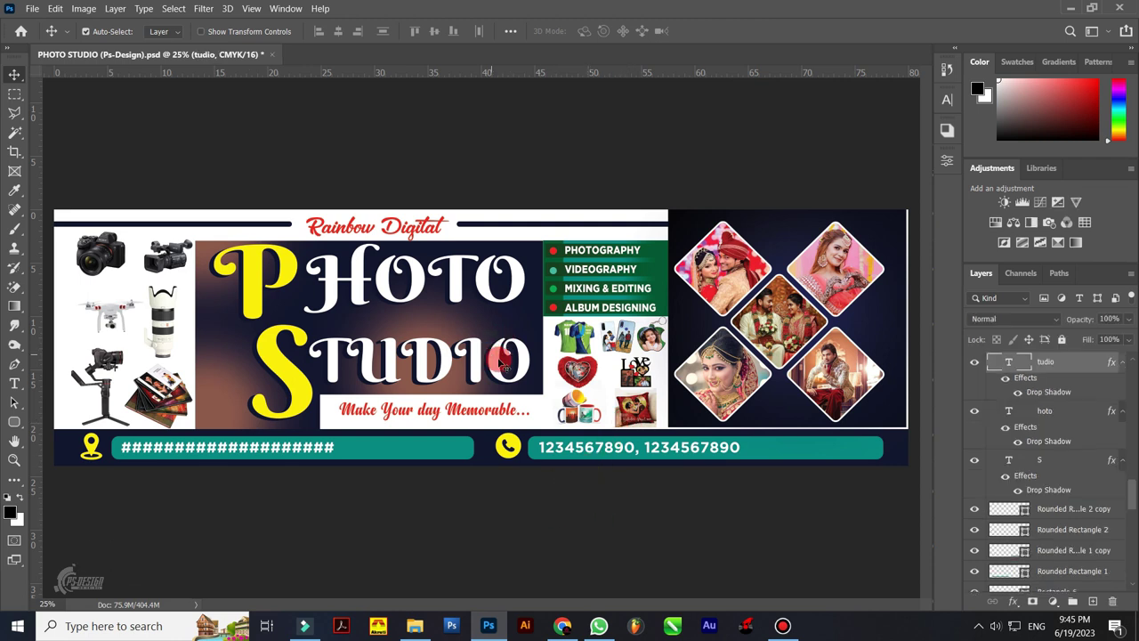
click(559, 499)
click(516, 368)
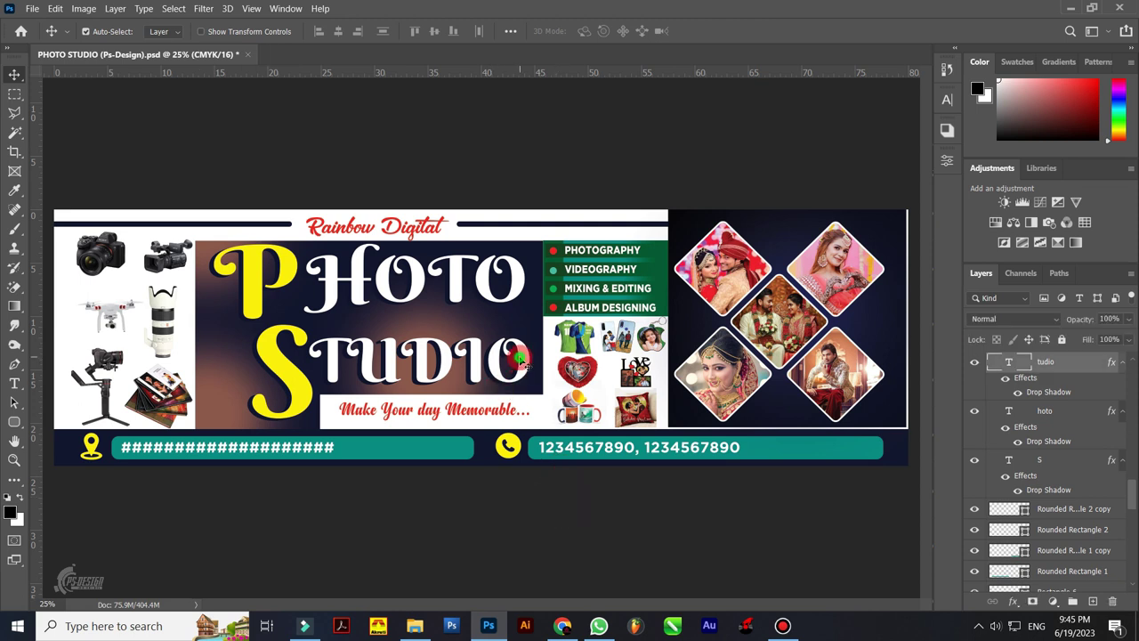
click(653, 361)
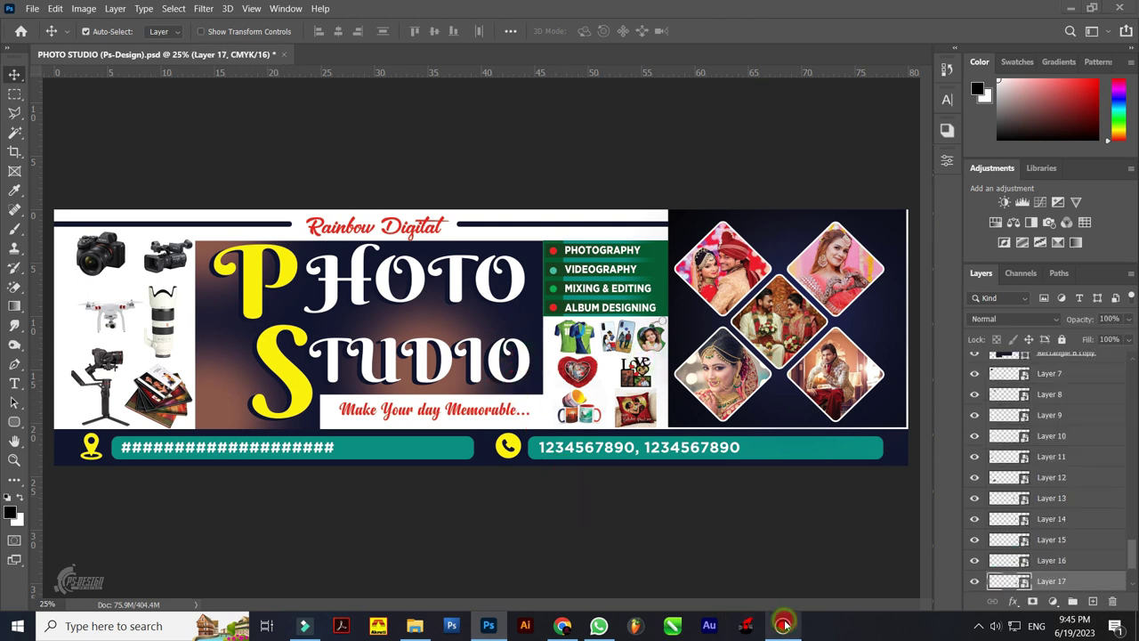
click(782, 626)
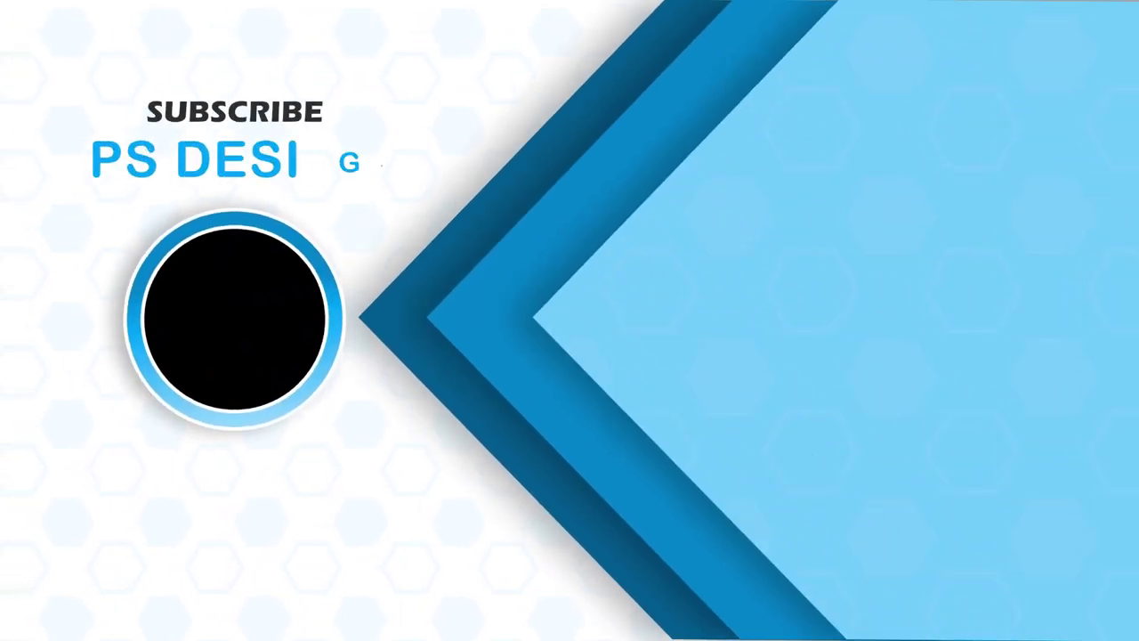